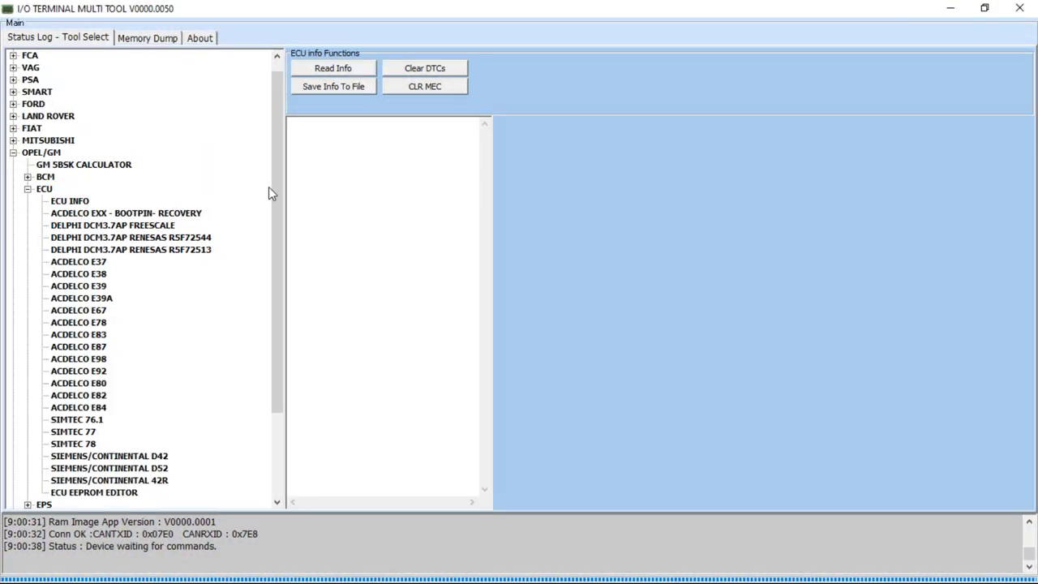
Step: Read the OPEL/GM ECU info to show part numbers, programming date, odometer 4894 and seed
left_click(333, 70)
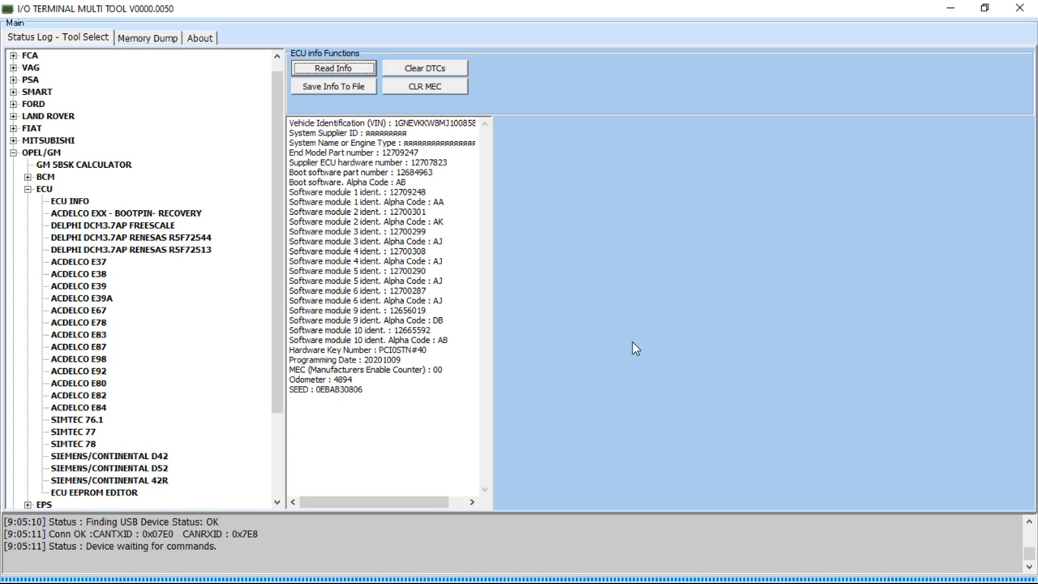
Step: Capture the ECU info readout and save it as JPEG 'ID' in the desktop's E82 GEN2 CHEVI TRAVERSE folder
key("Print")
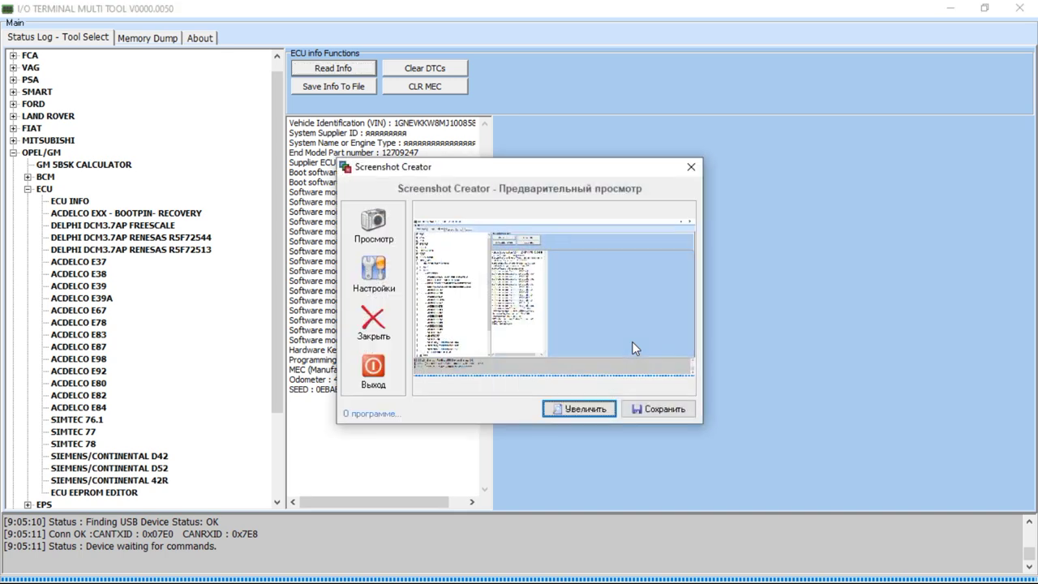
left_click(654, 410)
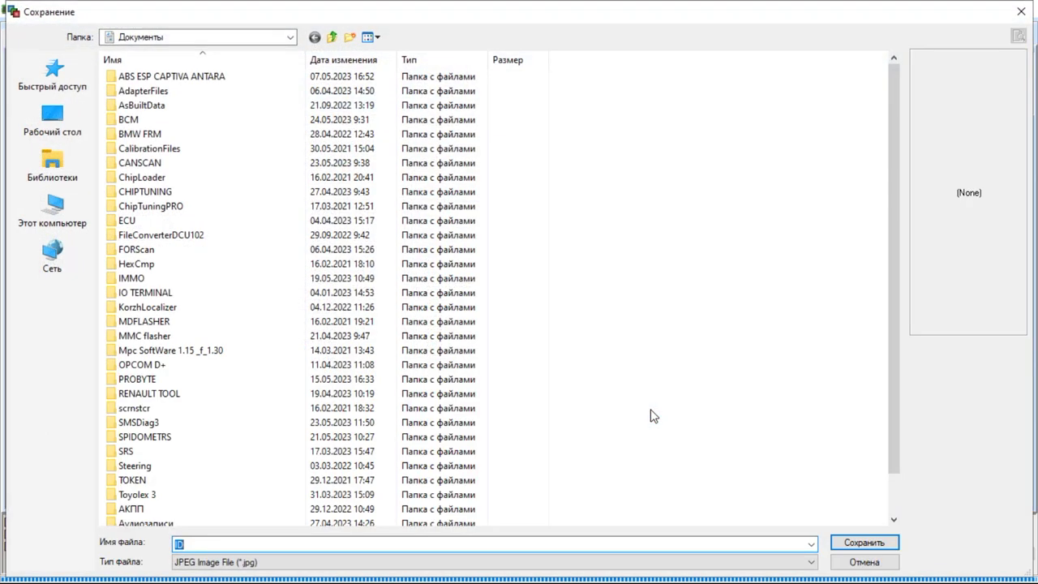
left_click(51, 132)
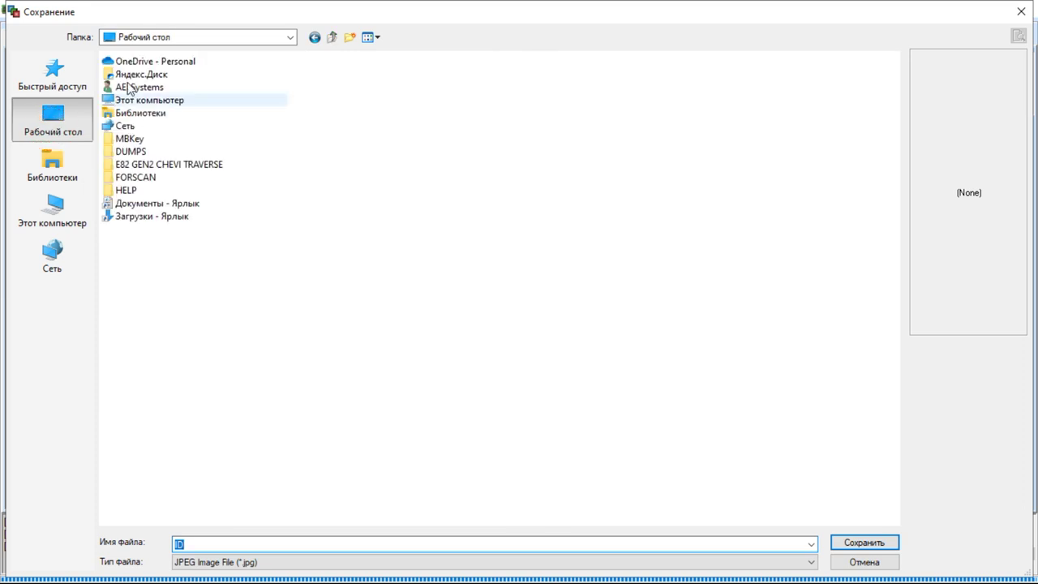
left_click(140, 164)
double_click(140, 164)
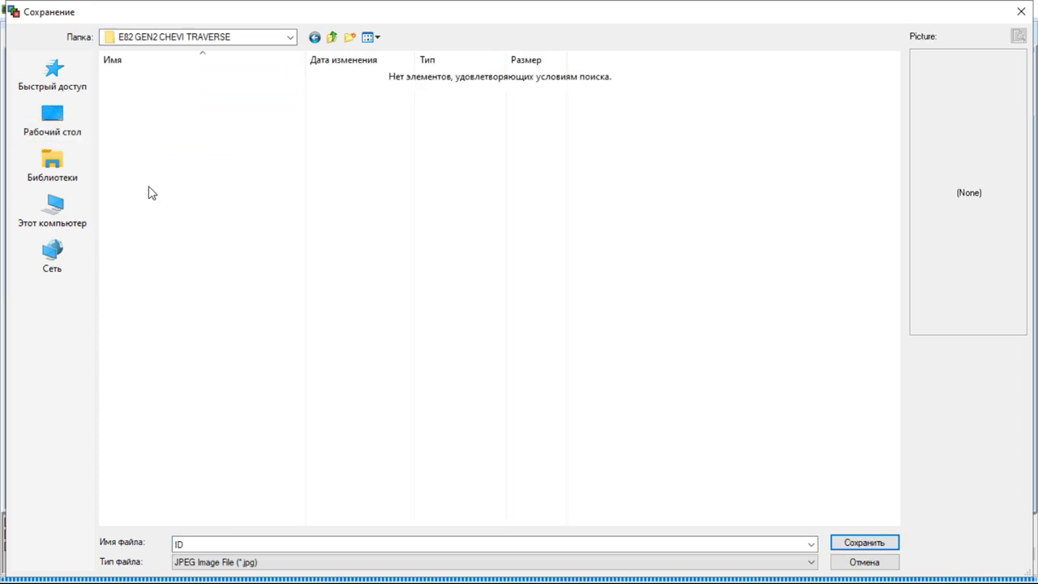
double_click(187, 543)
left_click(847, 542)
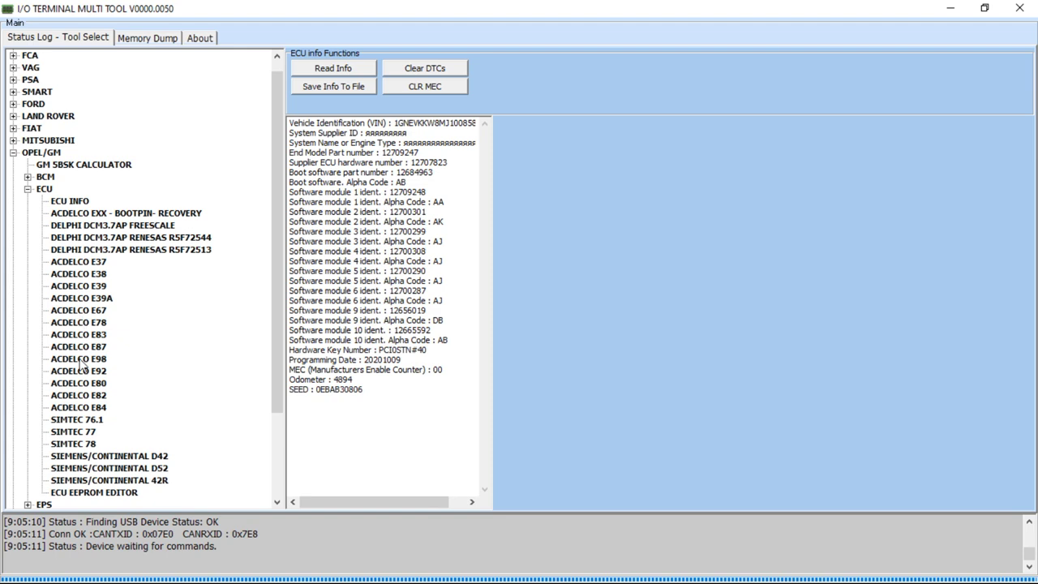
Step: Open the ACDELCO E82 tools and try connecting, which logs 'Error : SX1 FAILED'
left_click(89, 396)
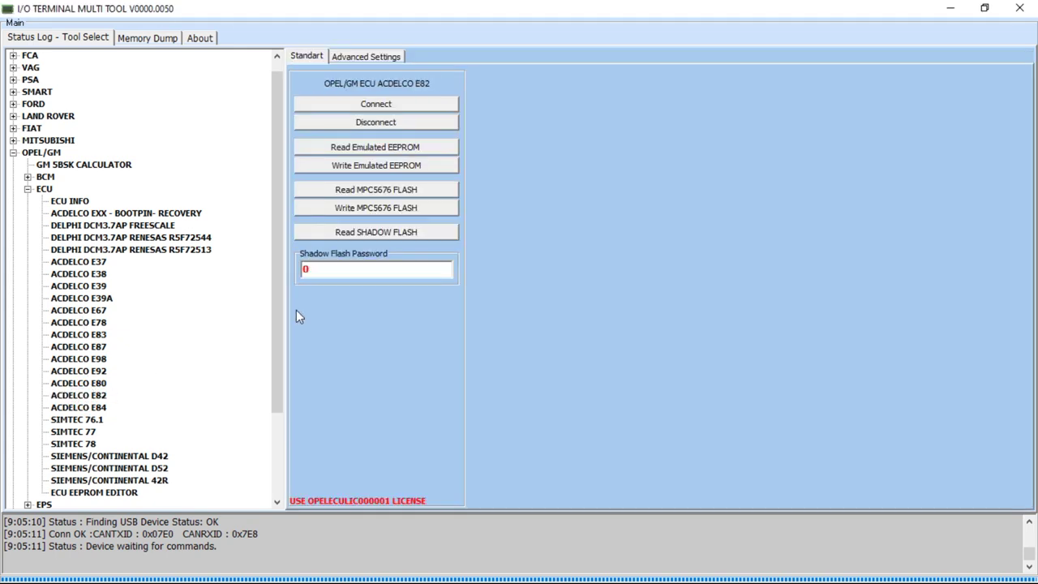
left_click(352, 108)
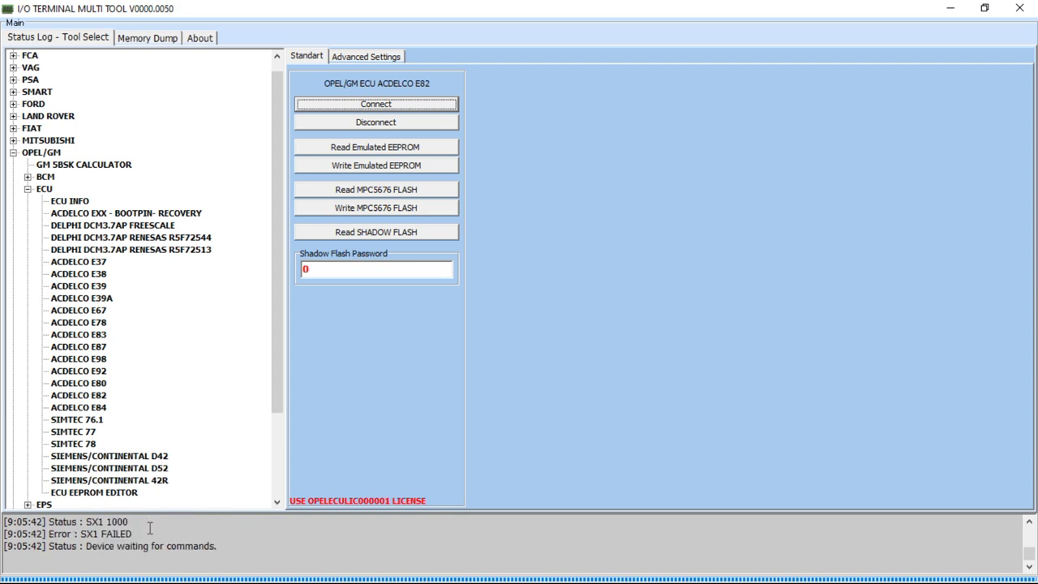
left_click_drag(49, 535, 233, 552)
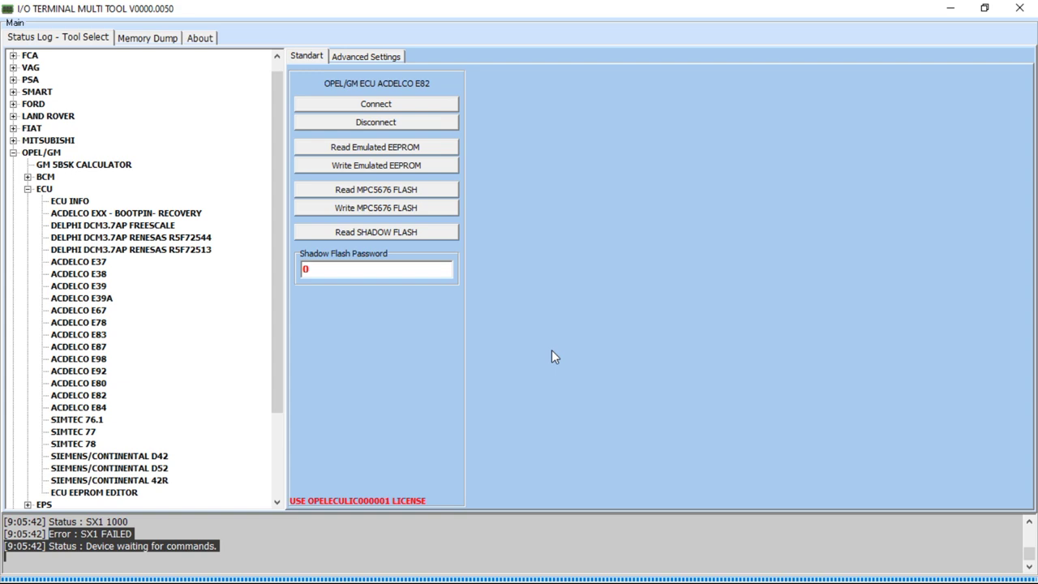
left_click(73, 201)
Step: Reread the ECU info on the ECU INFO page and select the SEED value 0EBAB30806
double_click(78, 202)
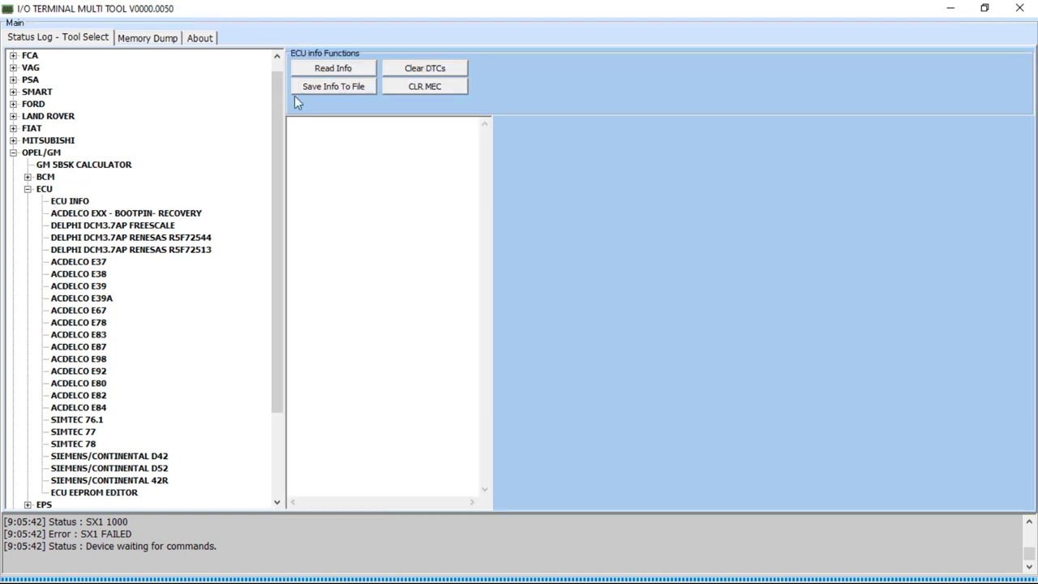
left_click(343, 68)
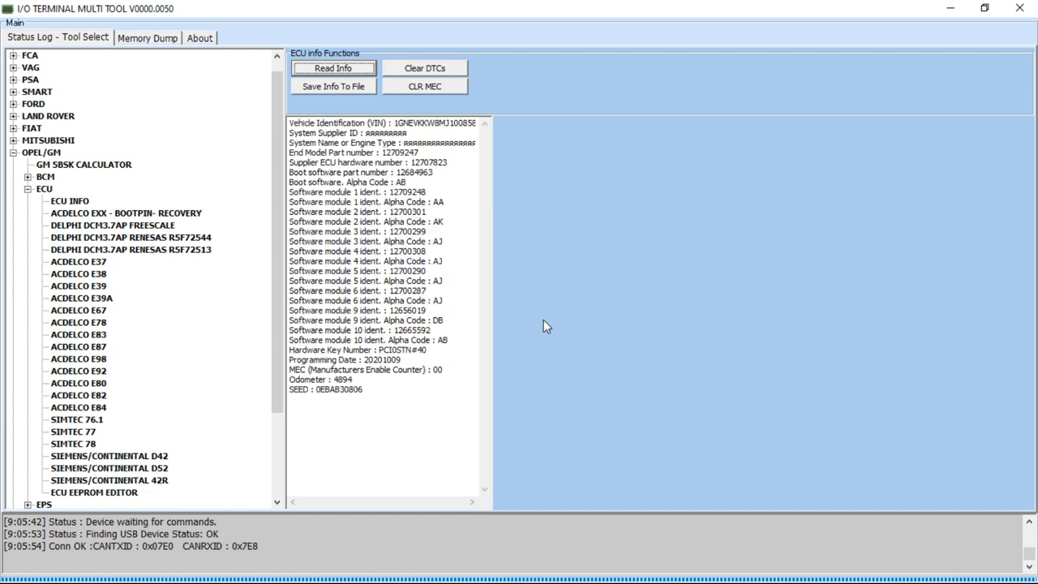
left_click_drag(314, 390, 401, 394)
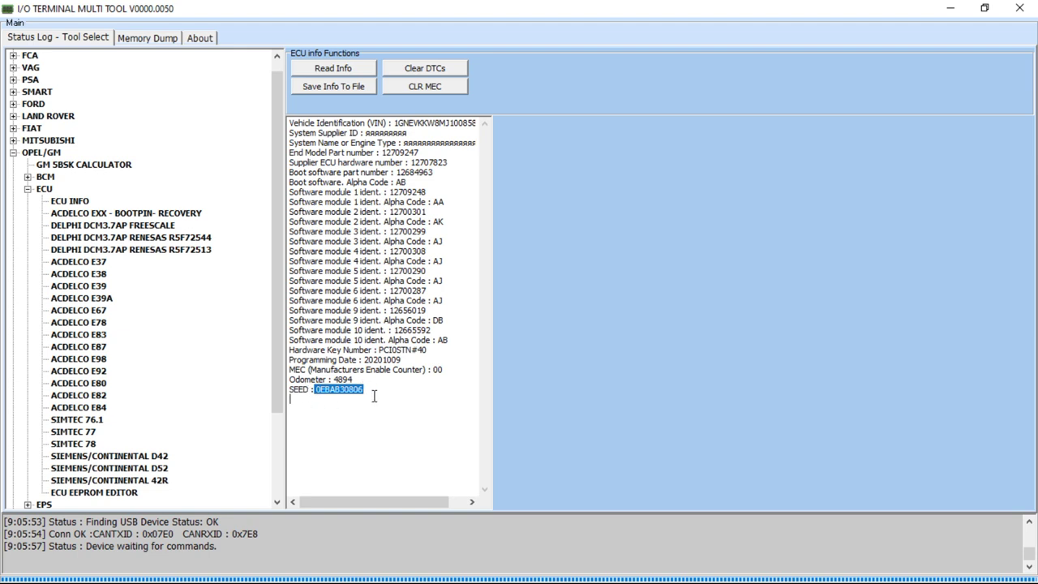
Step: Pick the GM 5BSK CALCULATOR entry and copy the SEED value 0EBAB30806
left_click(45, 167)
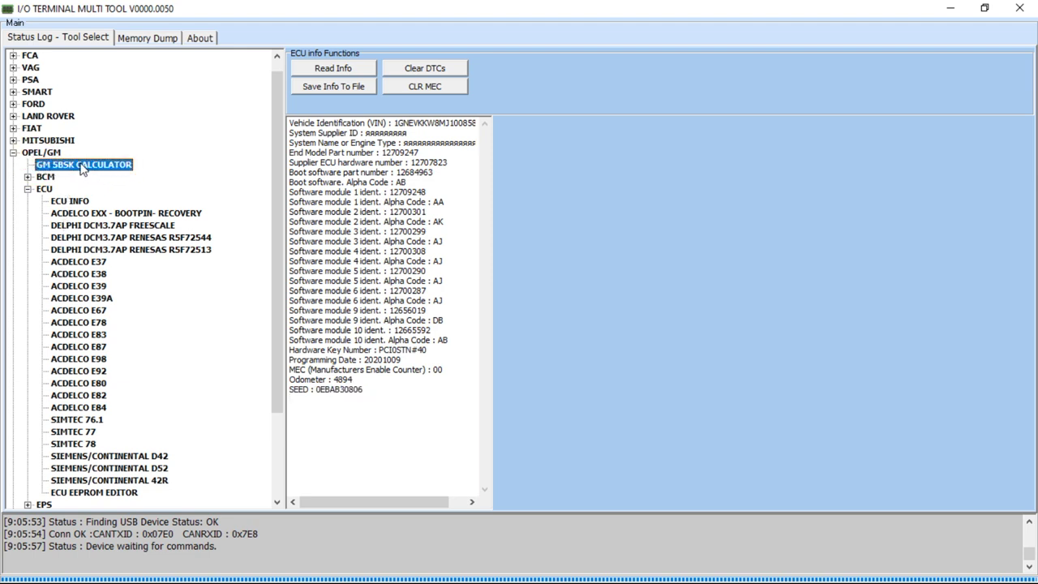
left_click_drag(317, 388, 366, 390)
right_click(343, 394)
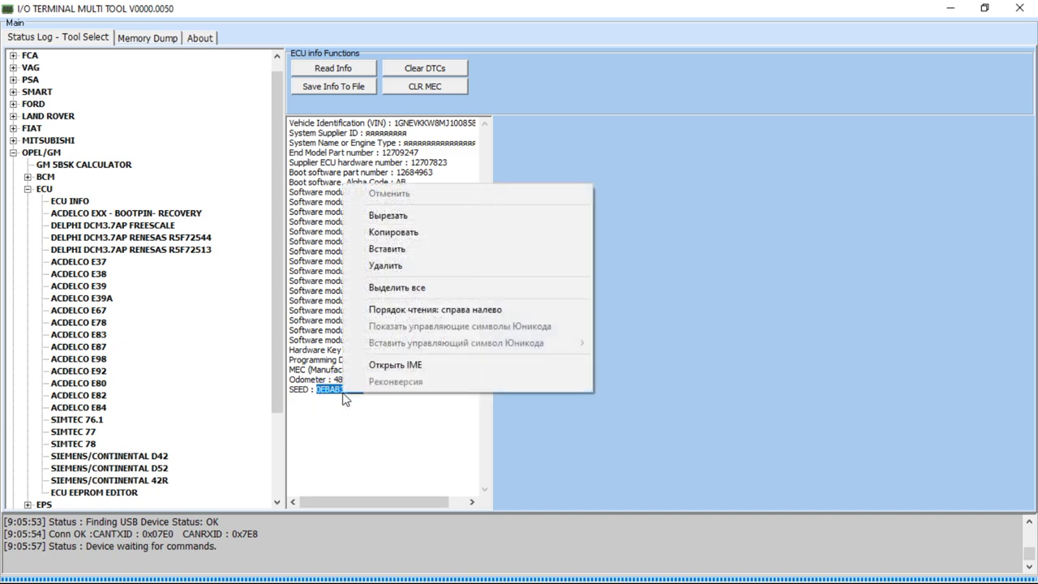
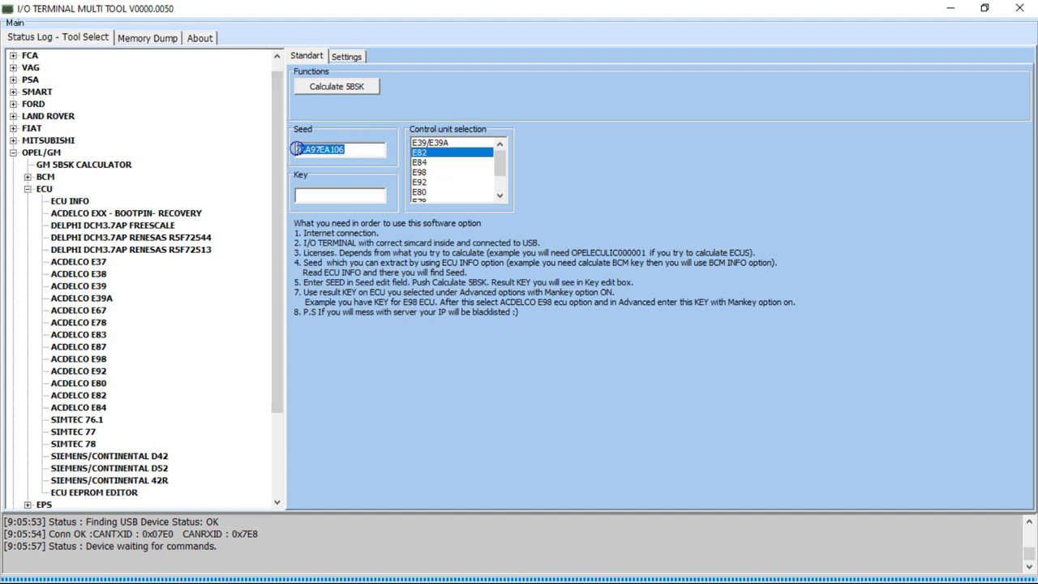
Step: Paste the copied seed 0EBAB30806 into the Seed field over the old seed
right_click(297, 150)
left_click(320, 213)
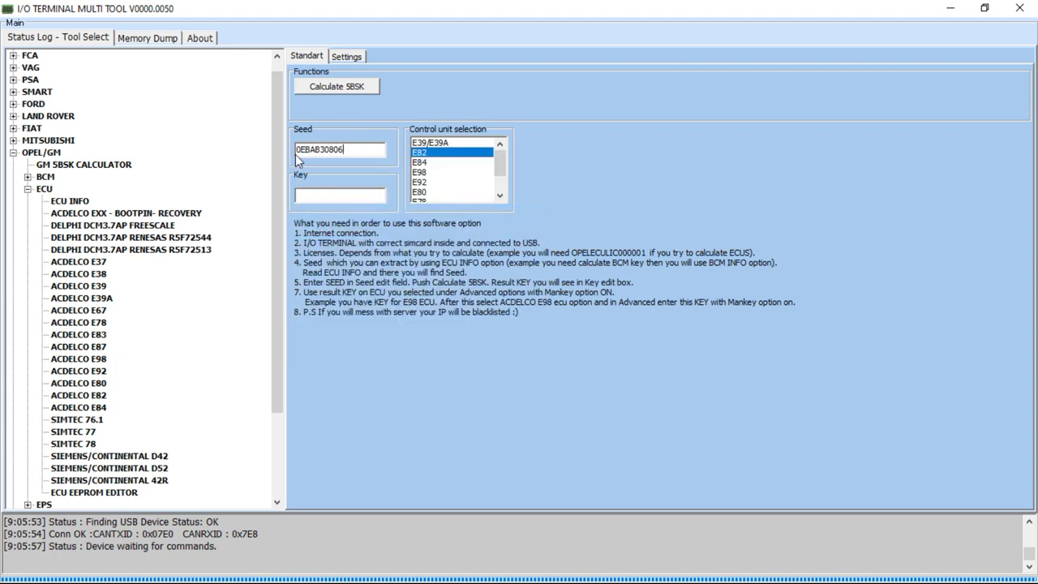
Step: Calculate the 5BSK key for seed 0EBAB30806 and select the server connection messages in the log
left_click(342, 86)
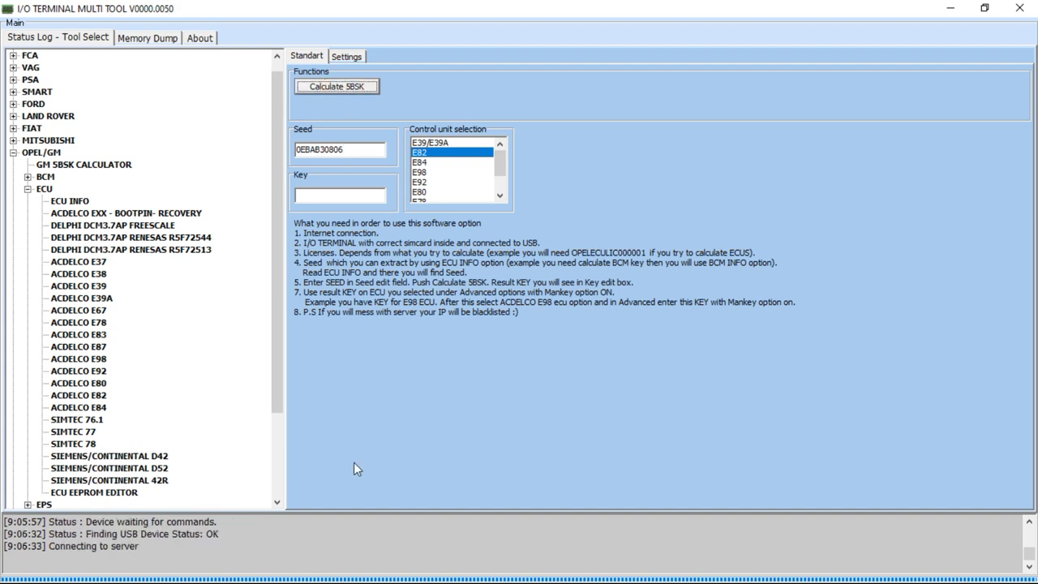
left_click_drag(49, 533, 166, 549)
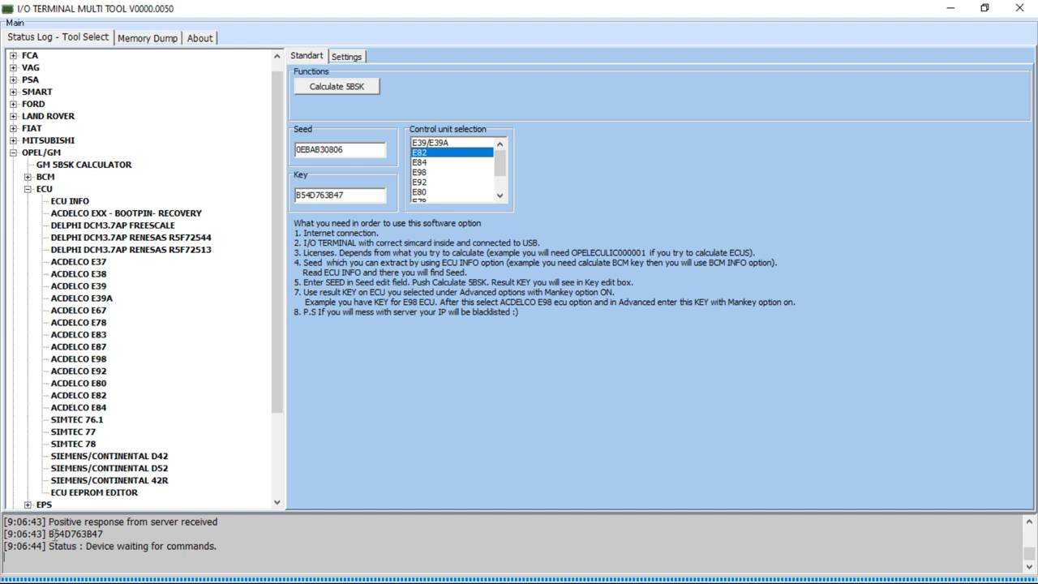
left_click_drag(345, 195, 290, 198)
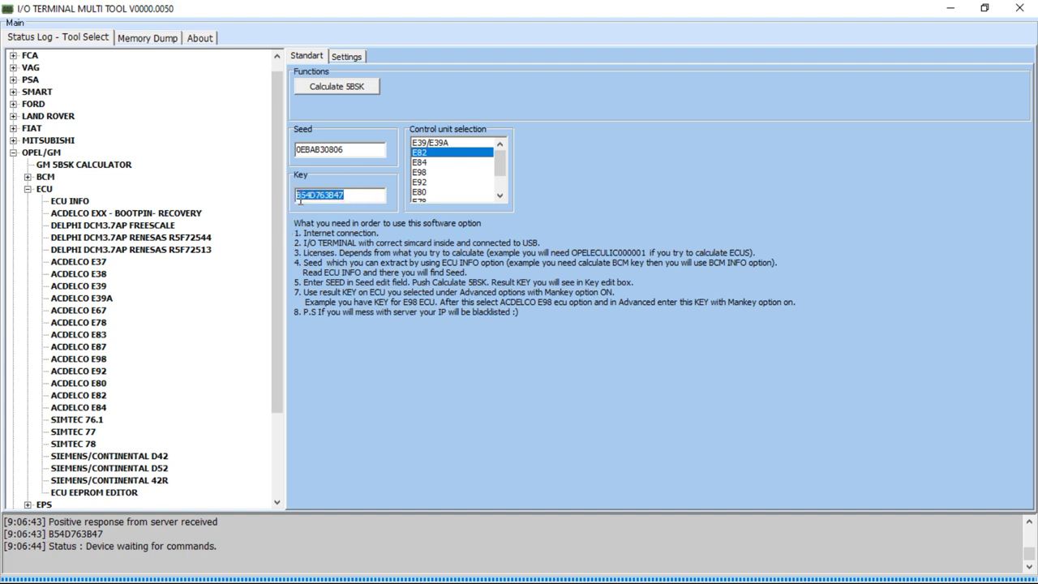
right_click(300, 200)
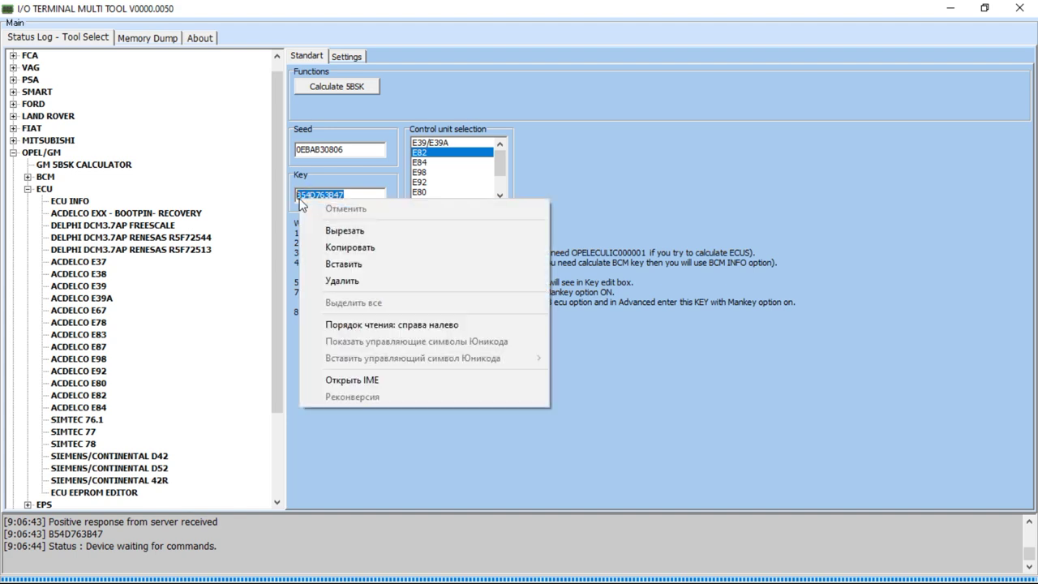
left_click(333, 247)
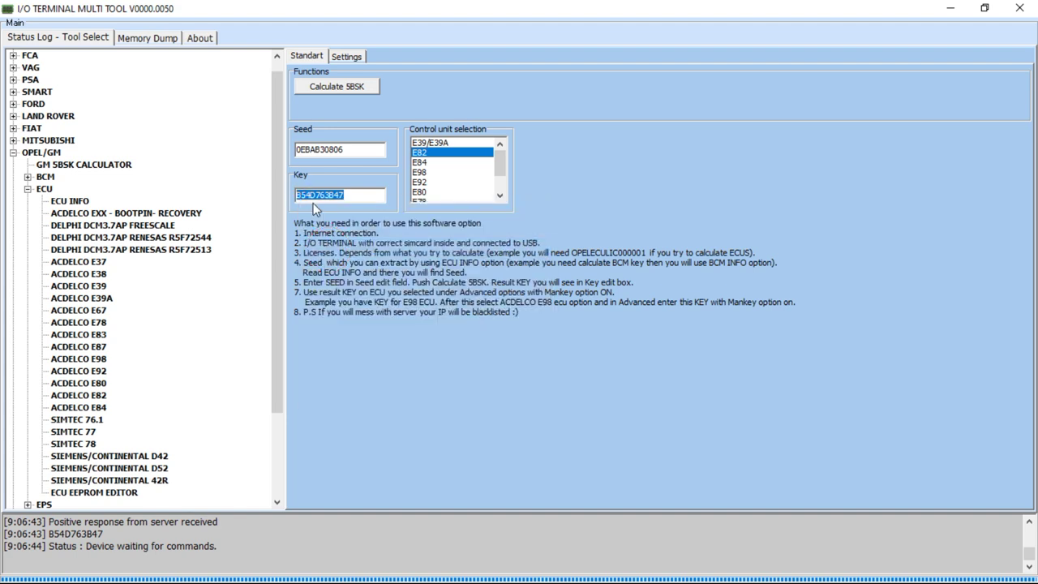
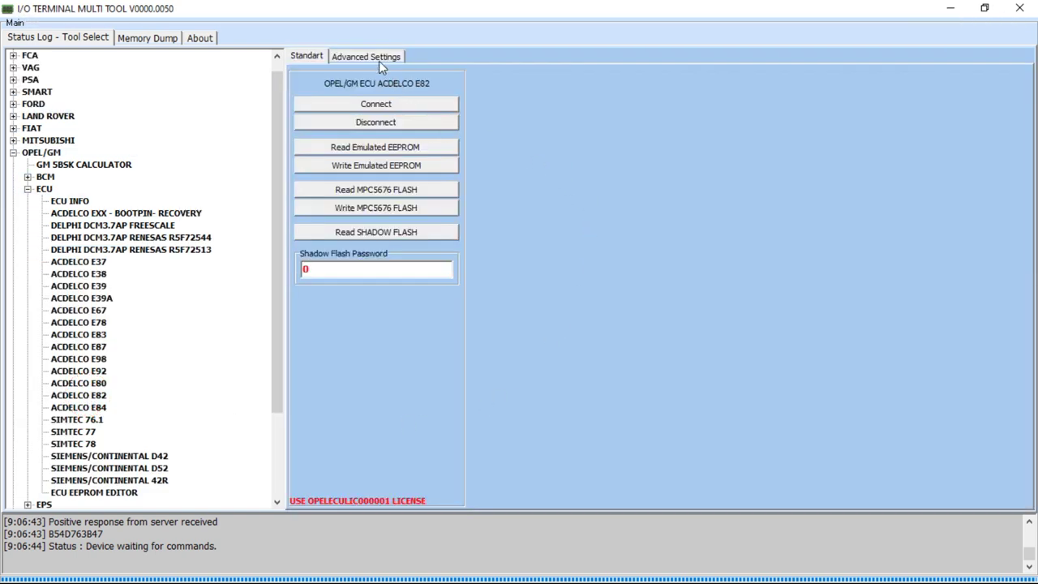
Step: Paste the server-returned key over the old ManKey value in Advanced Settings, then return to Standart
left_click(380, 58)
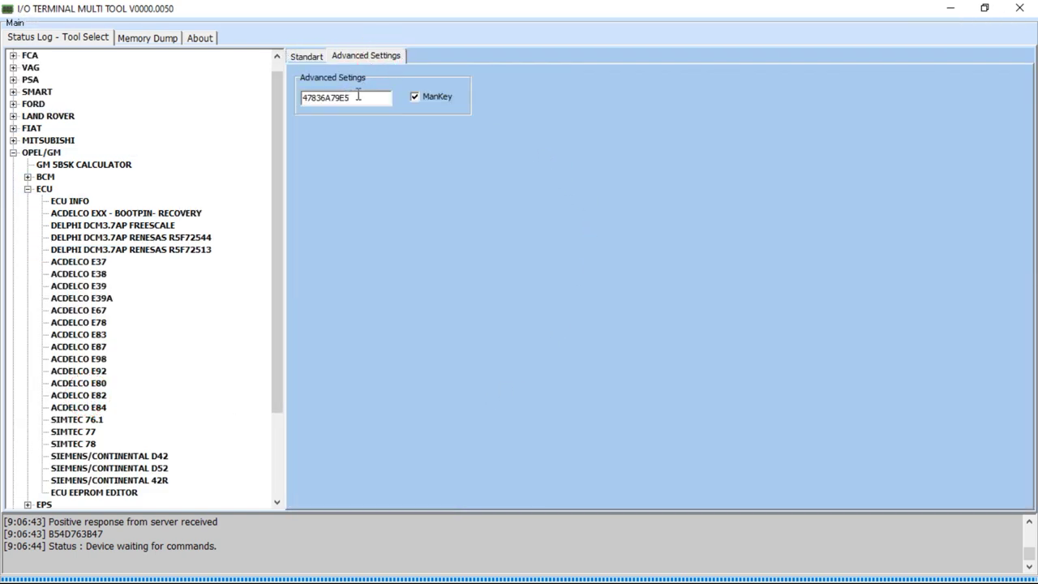
left_click_drag(355, 96, 301, 99)
left_click(313, 60)
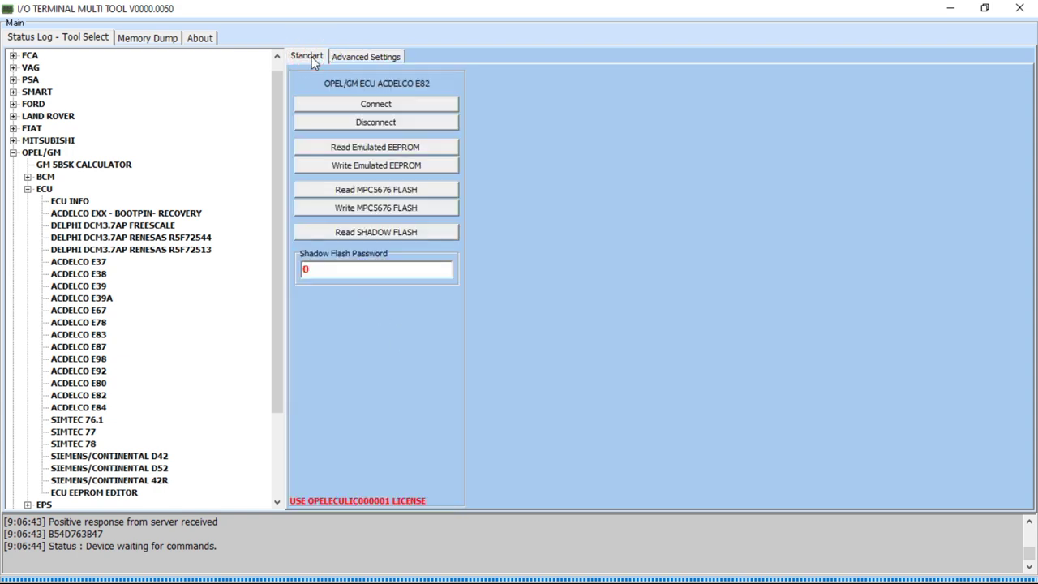
Step: Connect to the E82 ECU and start the Read SHADOW FLASH operation
left_click(379, 104)
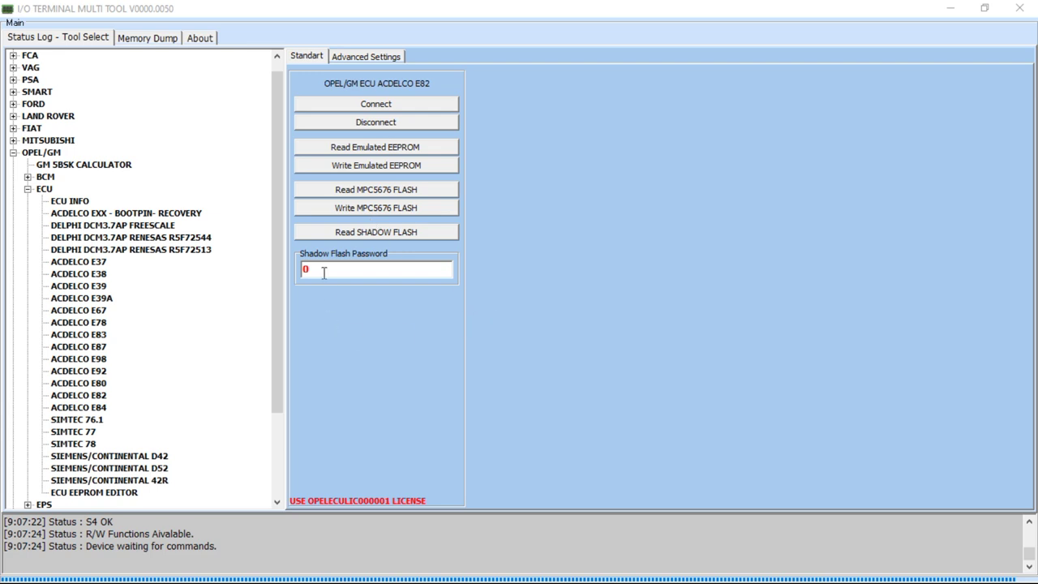
left_click(377, 231)
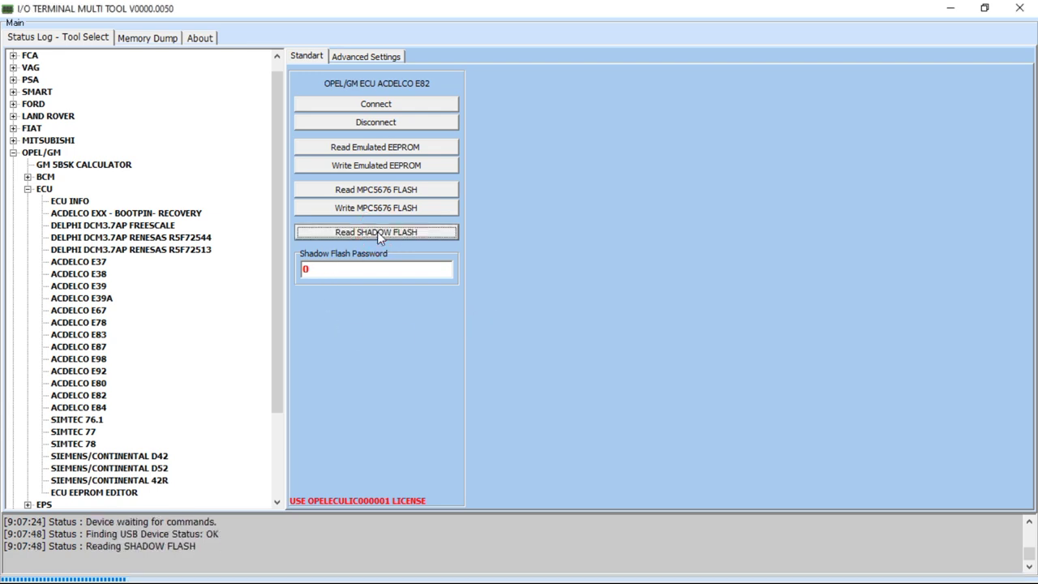
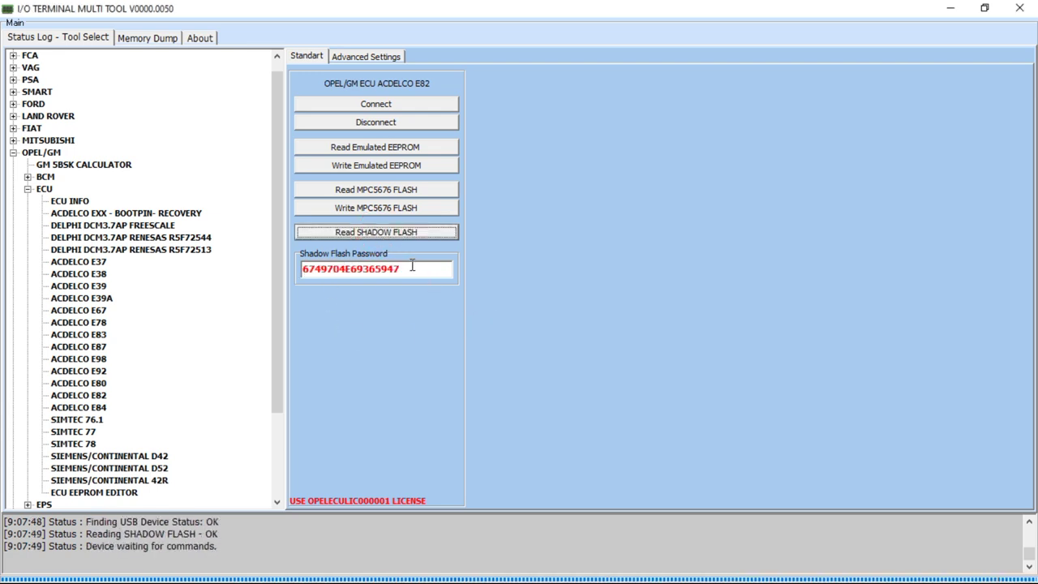
Step: Copy the shadow flash password from its field and minimize I/O Terminal Multi Tool
left_click_drag(403, 270, 289, 272)
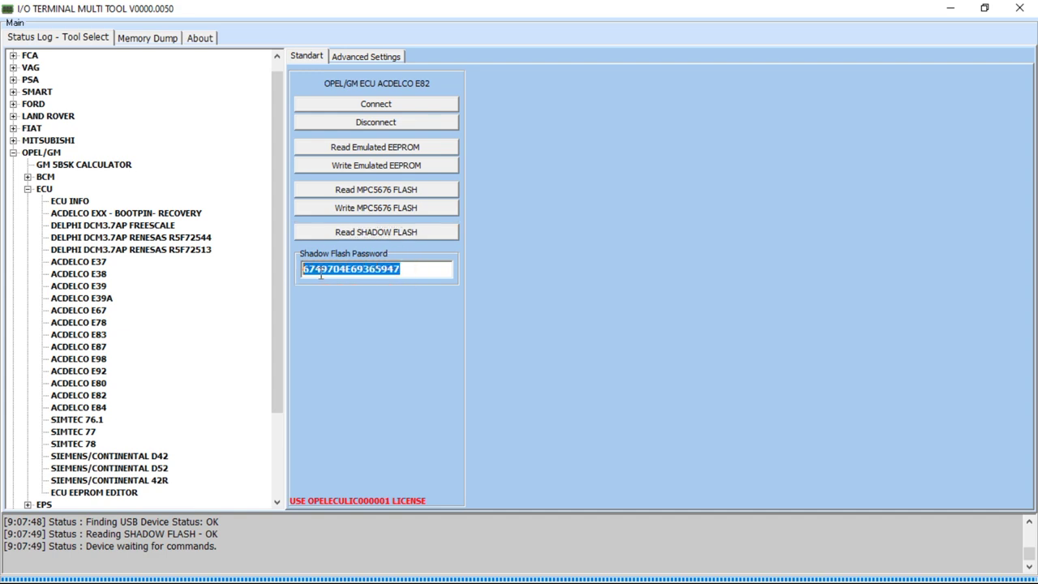
right_click(309, 276)
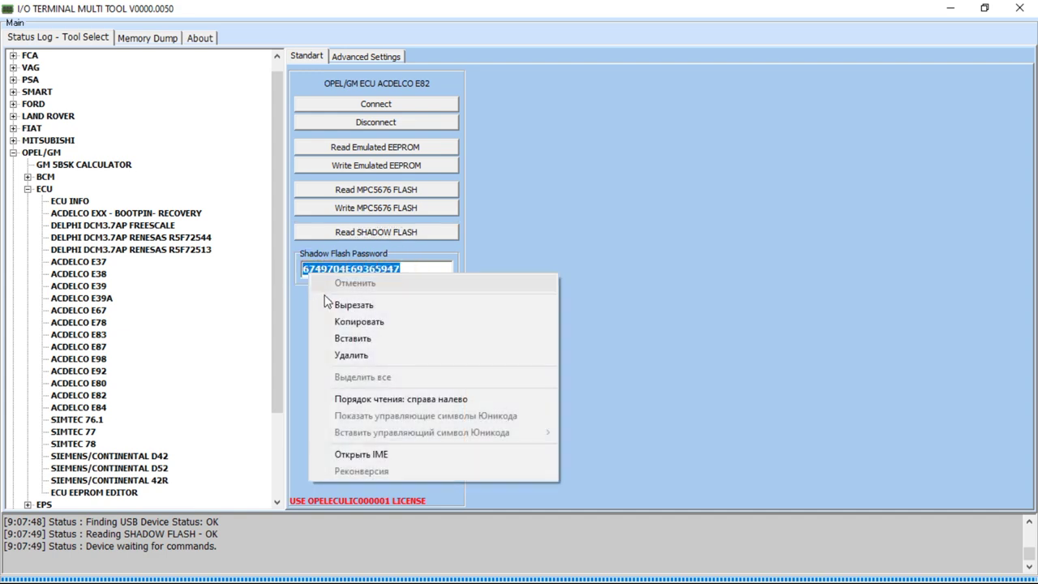
left_click(338, 321)
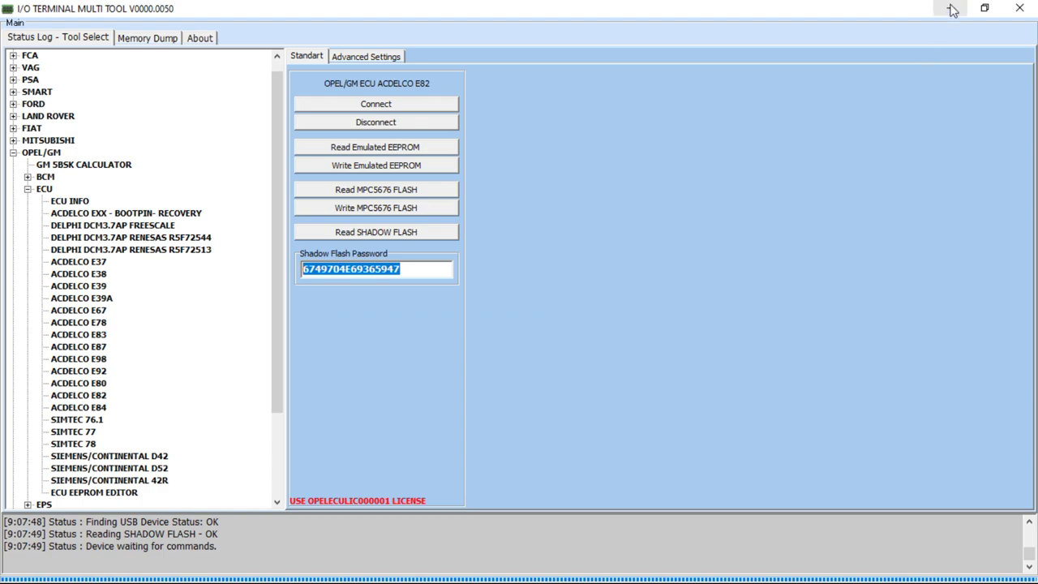
left_click(951, 8)
Step: Create a new text document in the E82 GEN2 CHEVI TRAVERSE folder
double_click(213, 374)
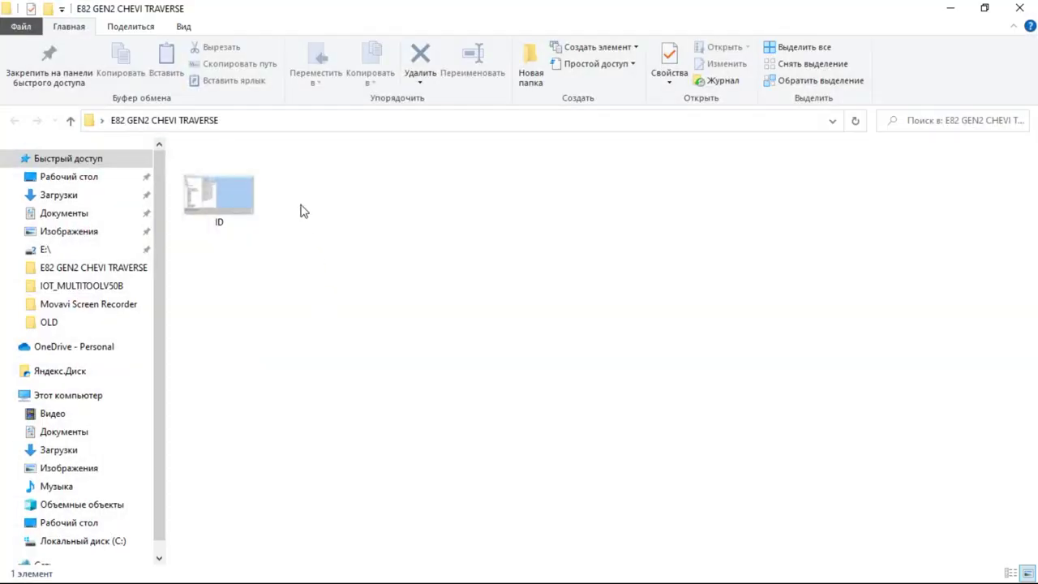
right_click(301, 208)
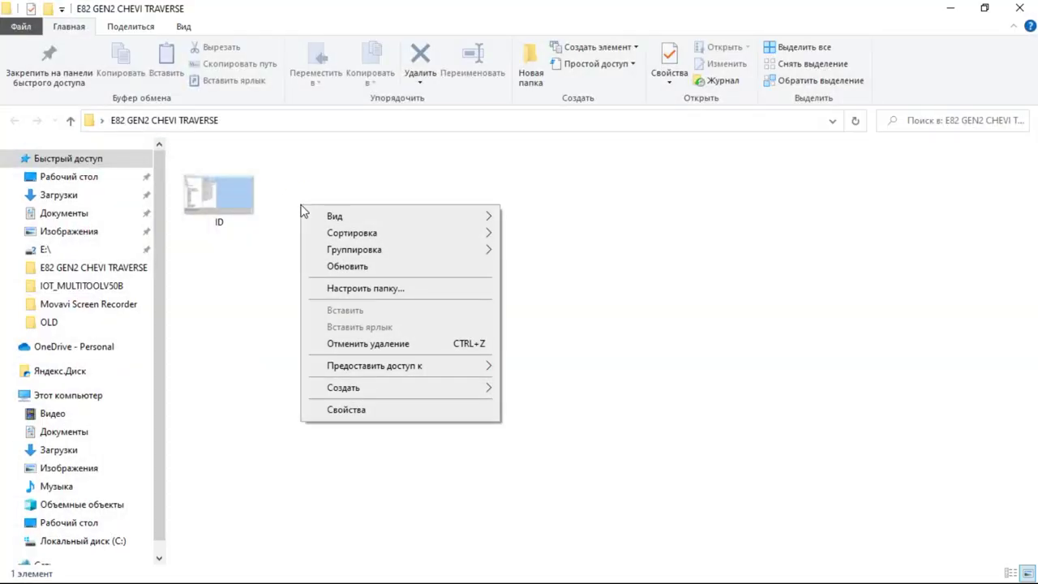
mouse_move(454, 391)
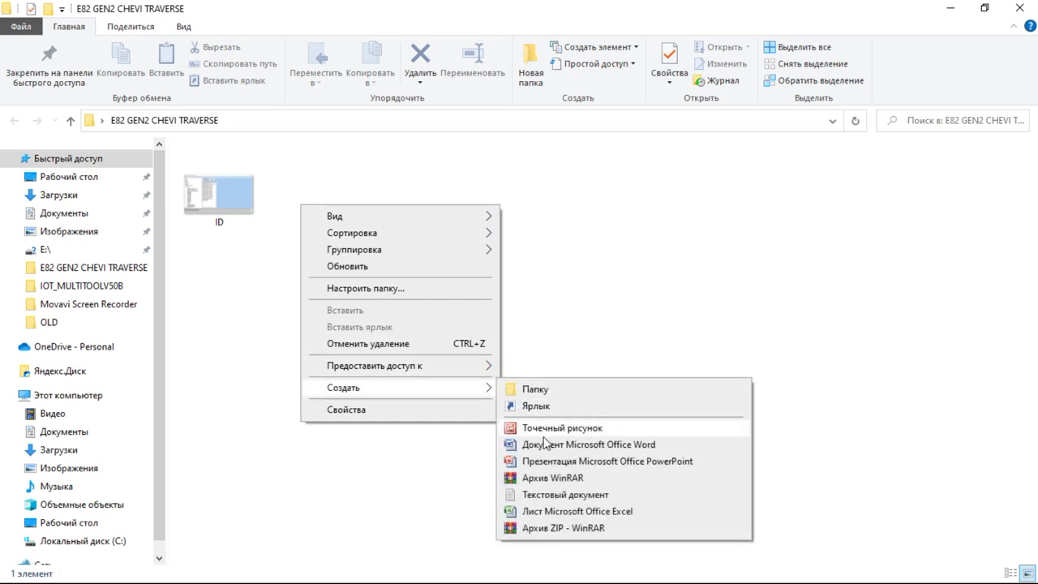
left_click(509, 494)
left_click(352, 260)
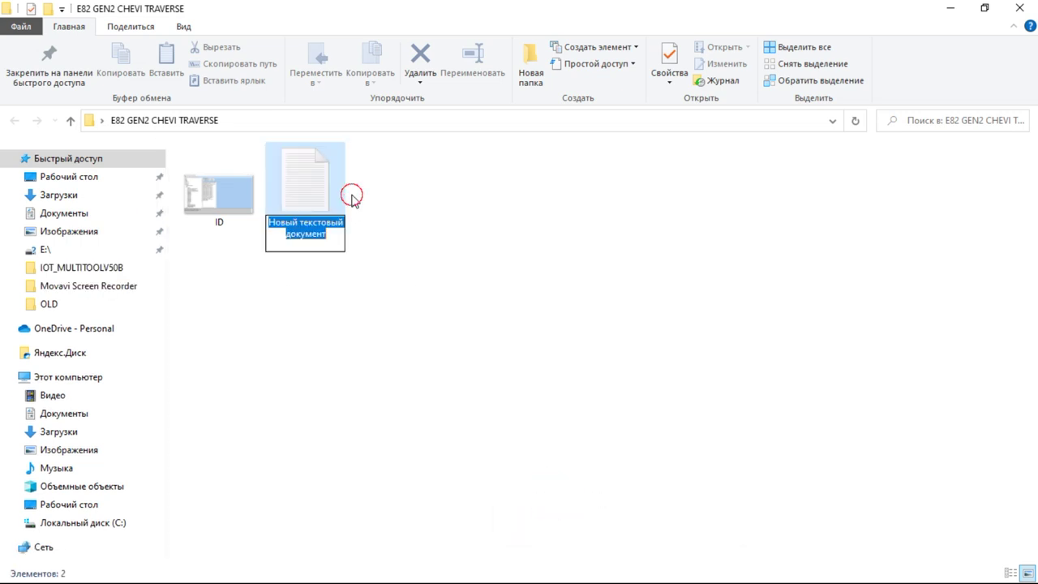
Step: Rename the text document to the pasted shadow flash password and close the folder
right_click(297, 229)
left_click(297, 229)
right_click(292, 228)
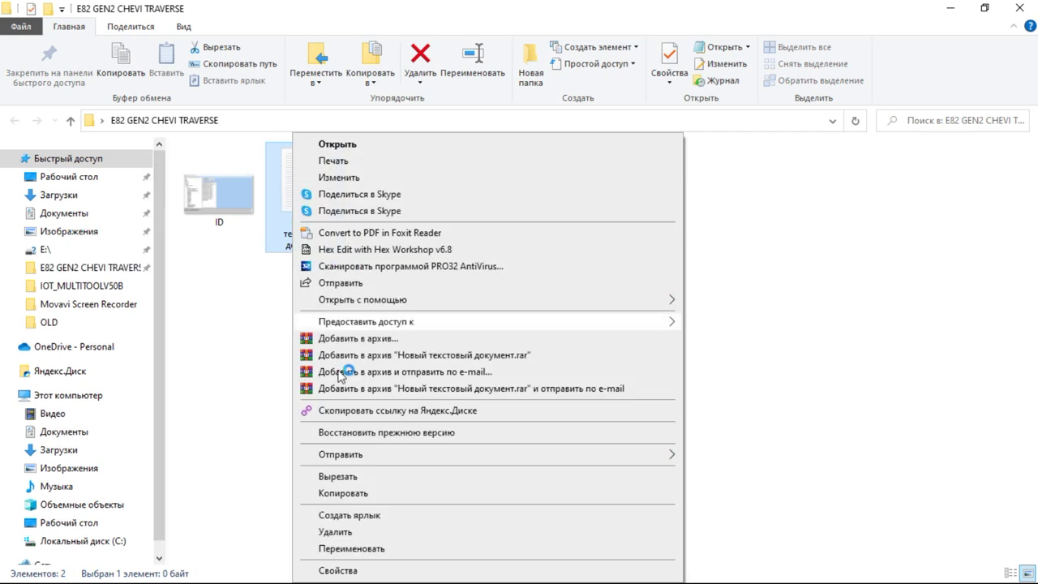
left_click(358, 549)
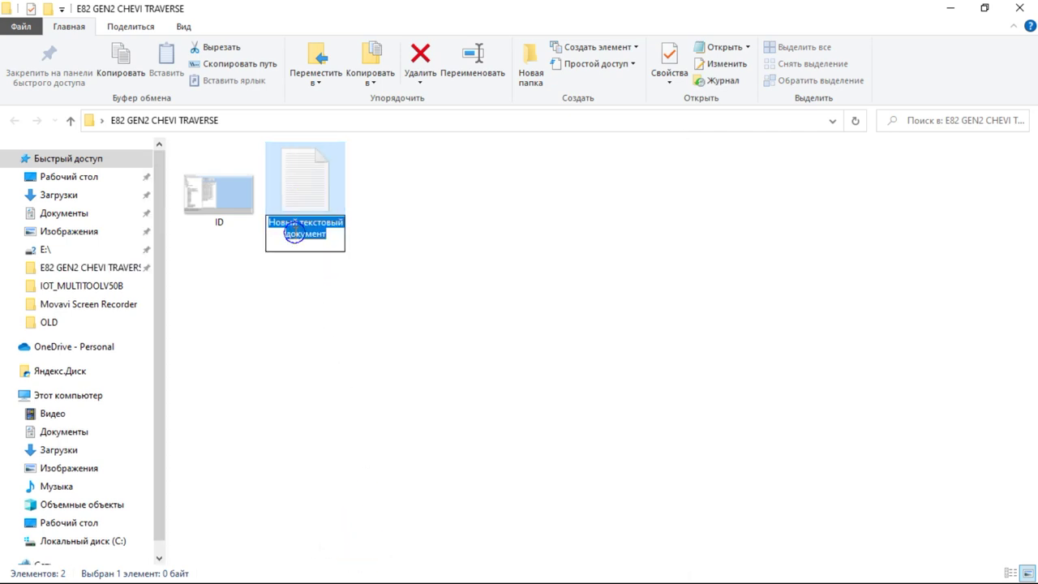
right_click(295, 233)
left_click(327, 298)
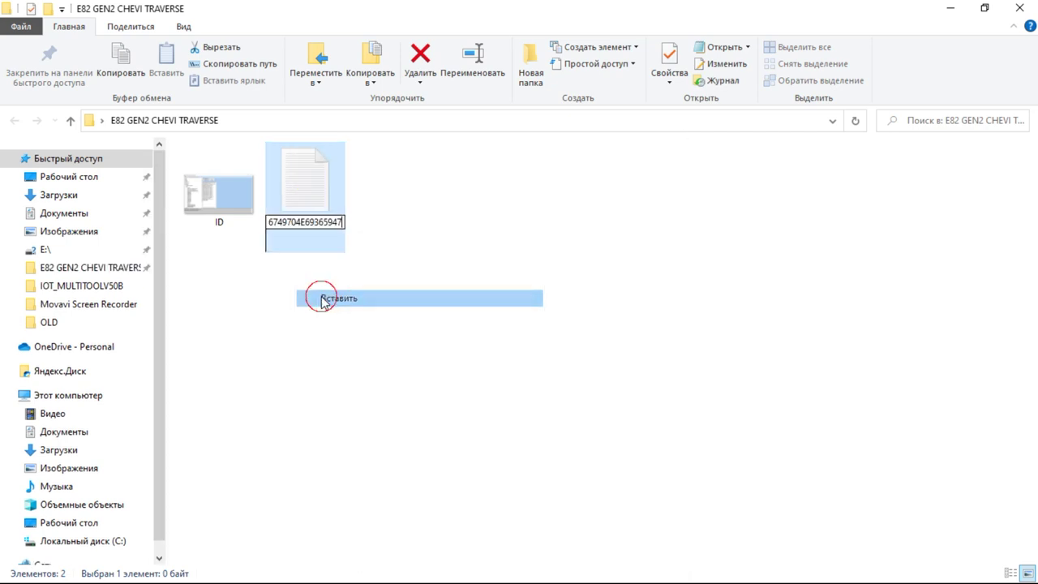
left_click(386, 268)
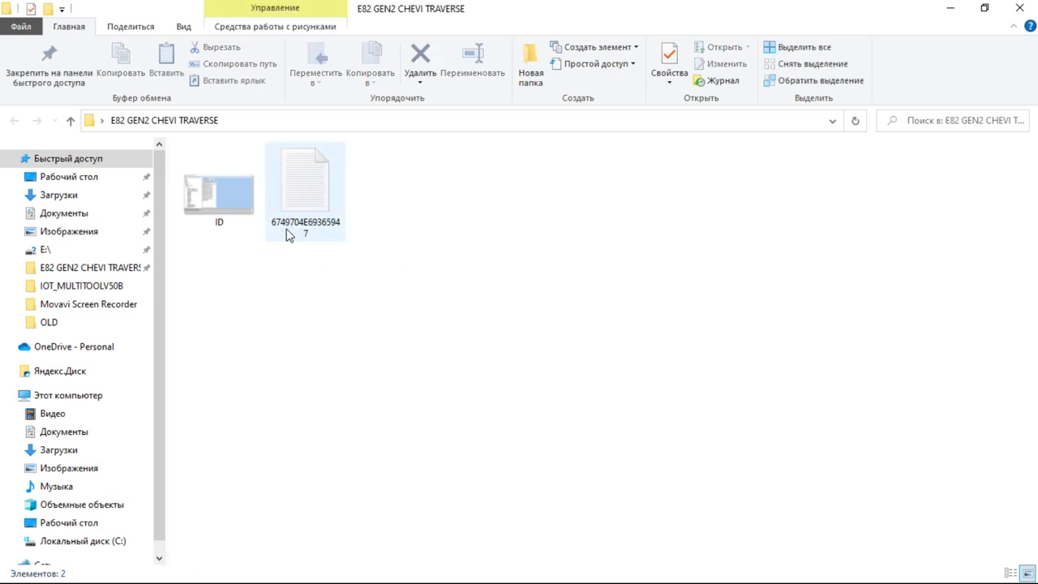
left_click(953, 9)
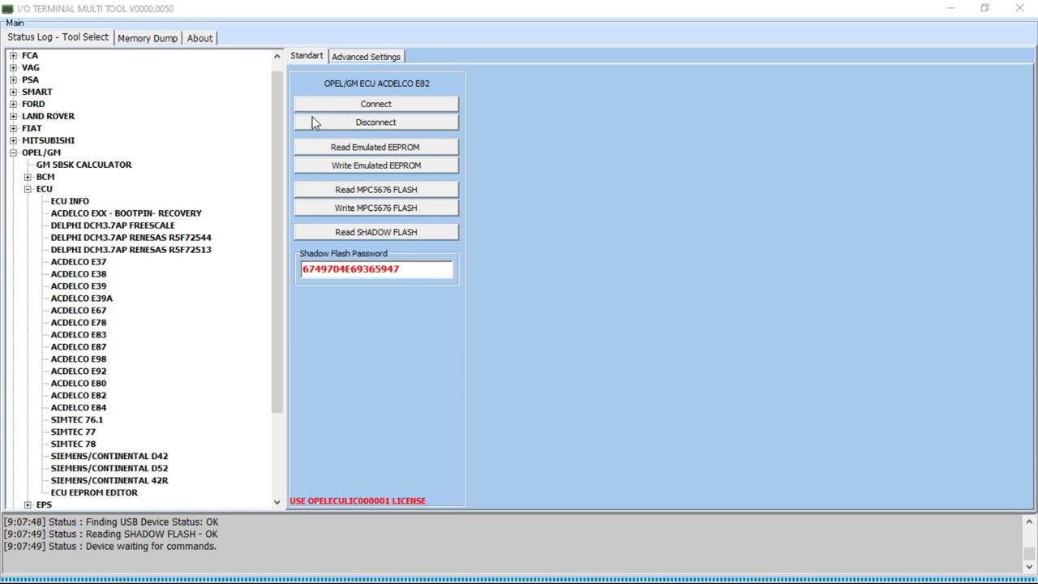
Step: Read the MPC5676 flash and wait for the log to report Reading FLASH - OK
left_click(366, 195)
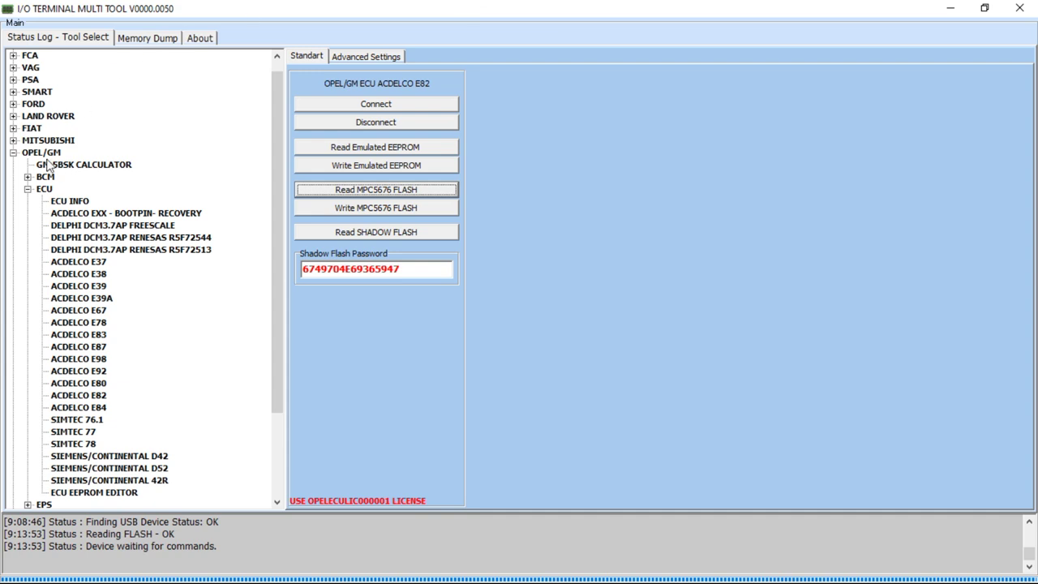
left_click_drag(84, 542, 92, 523)
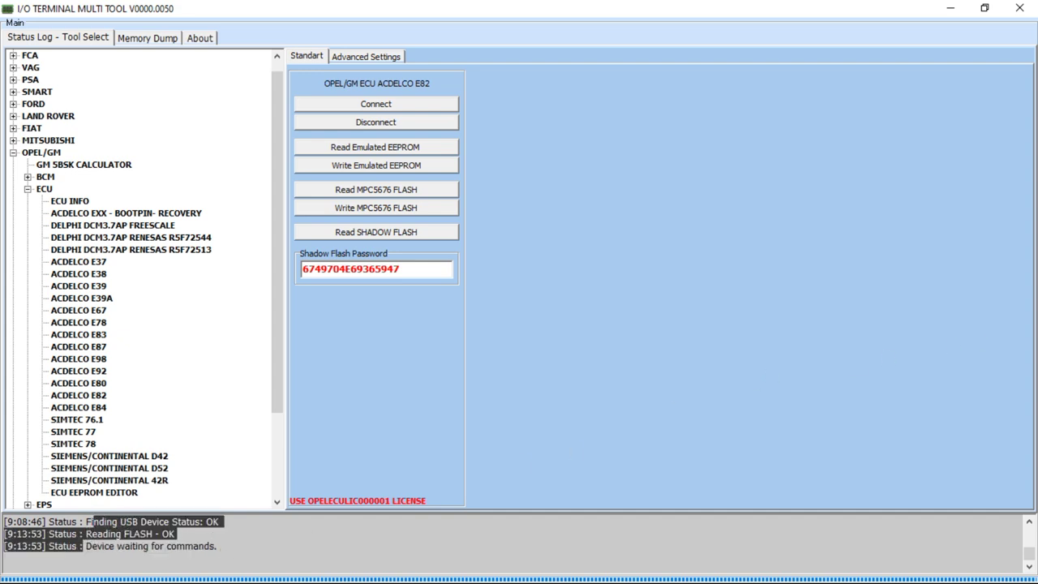
Step: Save the flash hex dump as FLASH_OR .bin in the desktop's E82 GEN2 CHEVI TRAVERSE folder
left_click(147, 38)
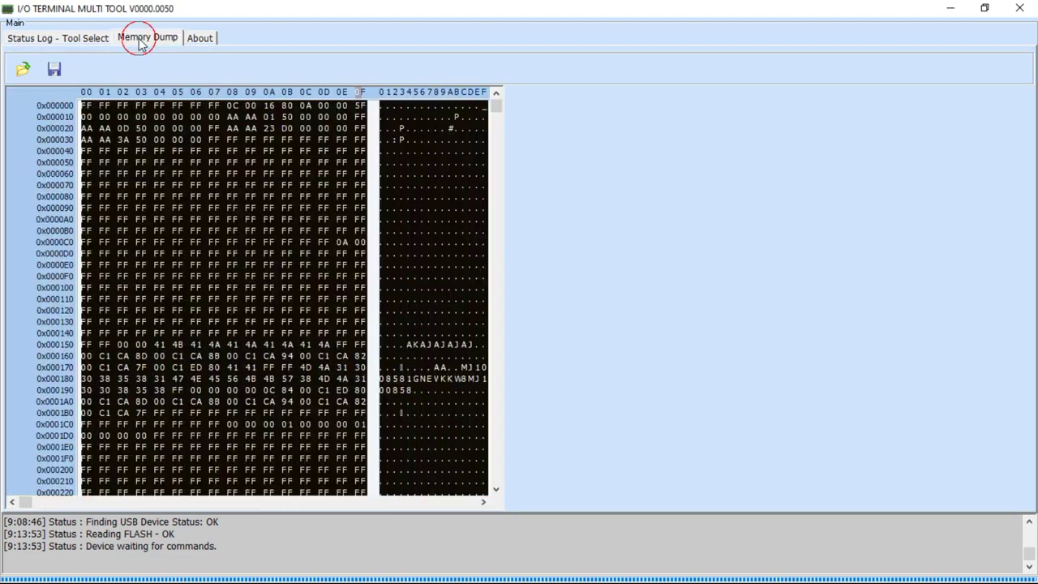
mouse_move(495, 107)
left_mouse_down()
mouse_move(495, 231)
mouse_move(496, 105)
left_mouse_up()
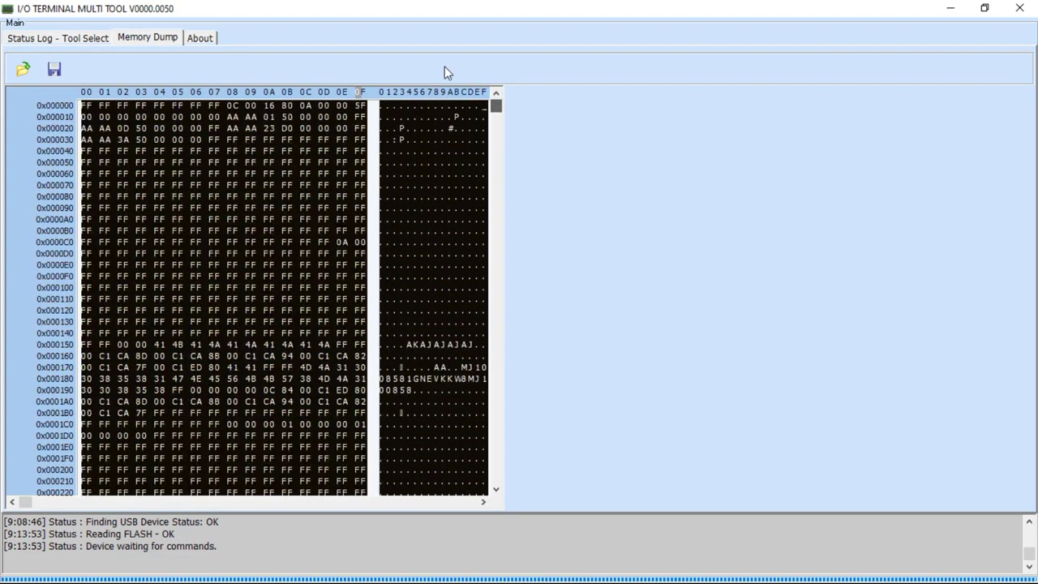
left_click(54, 72)
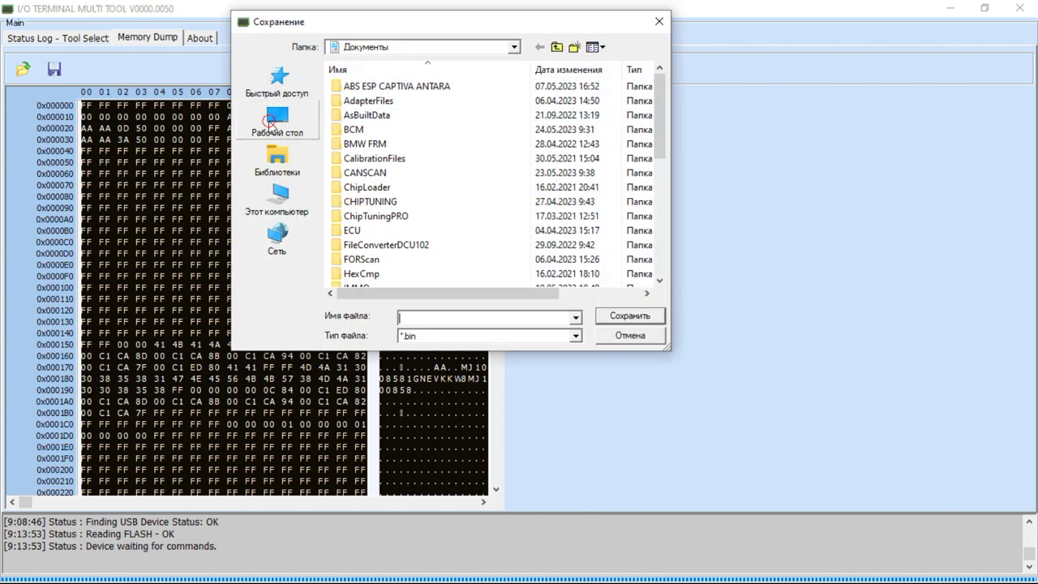
left_click(276, 124)
double_click(374, 174)
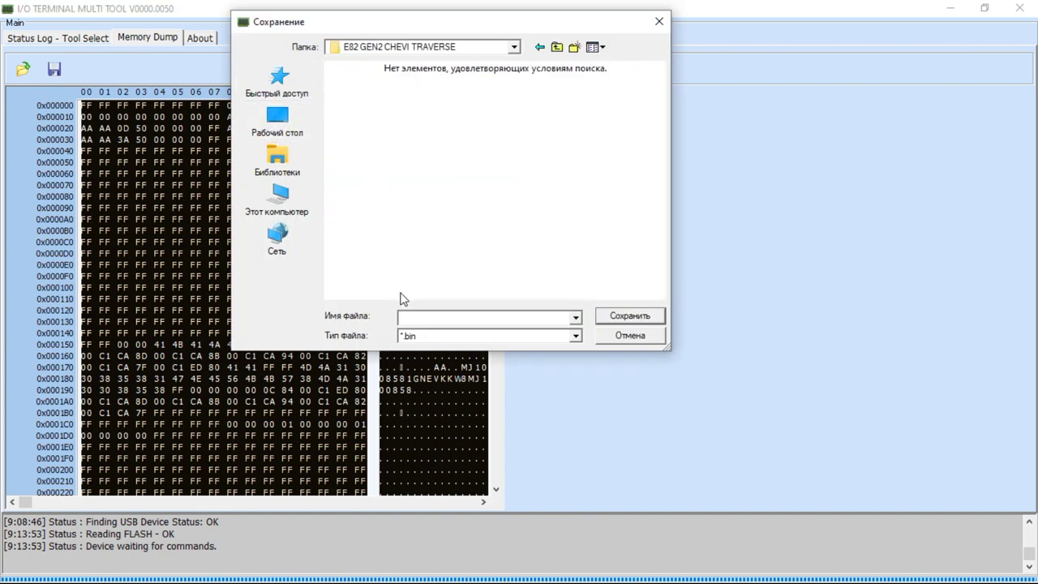
left_click(409, 316)
type("FLASH_ORI")
left_click(629, 316)
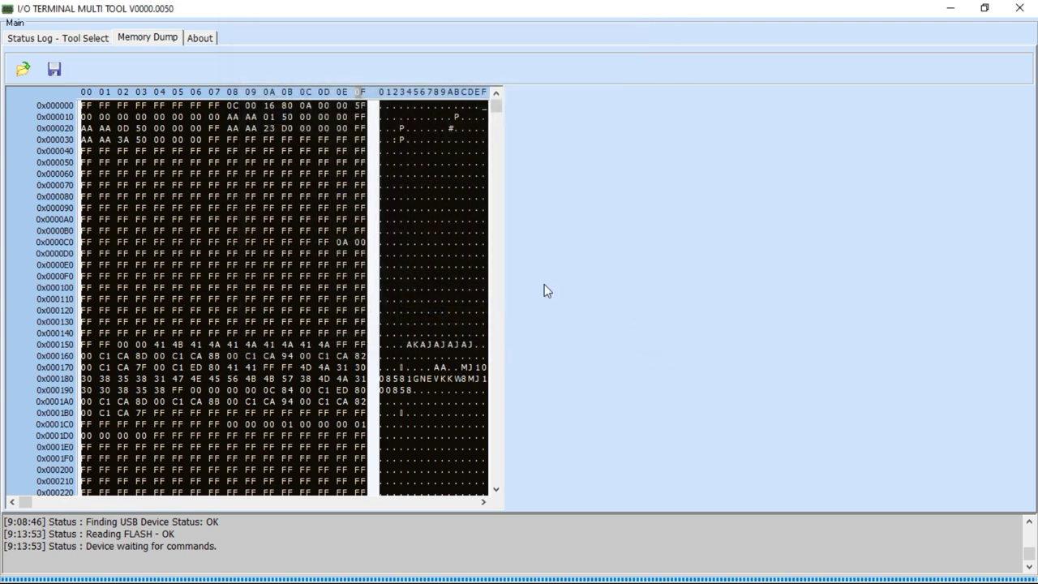
left_click(46, 38)
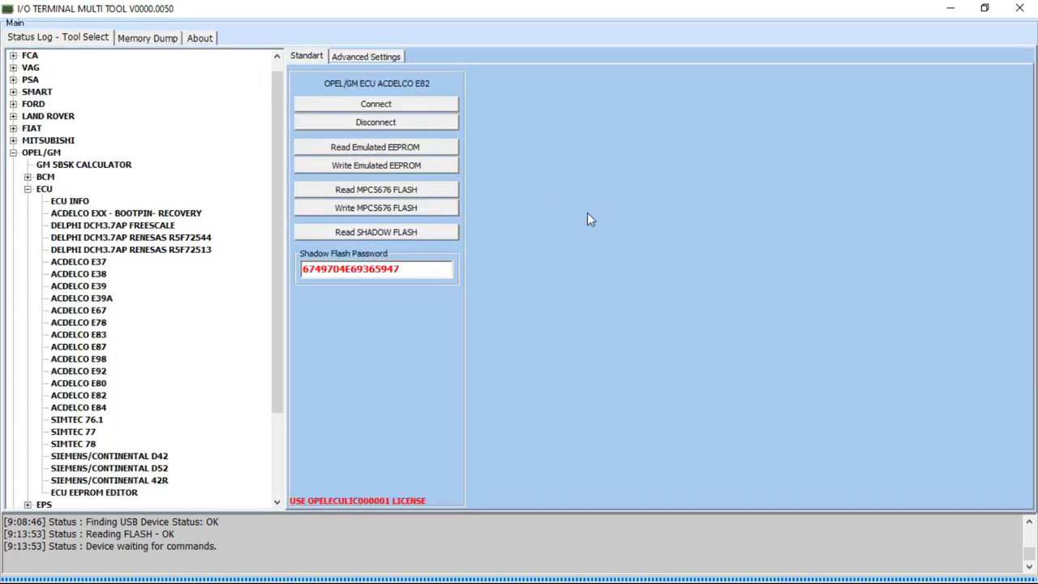
Step: Read the emulated EEPROM and view its memory dump
left_click(369, 149)
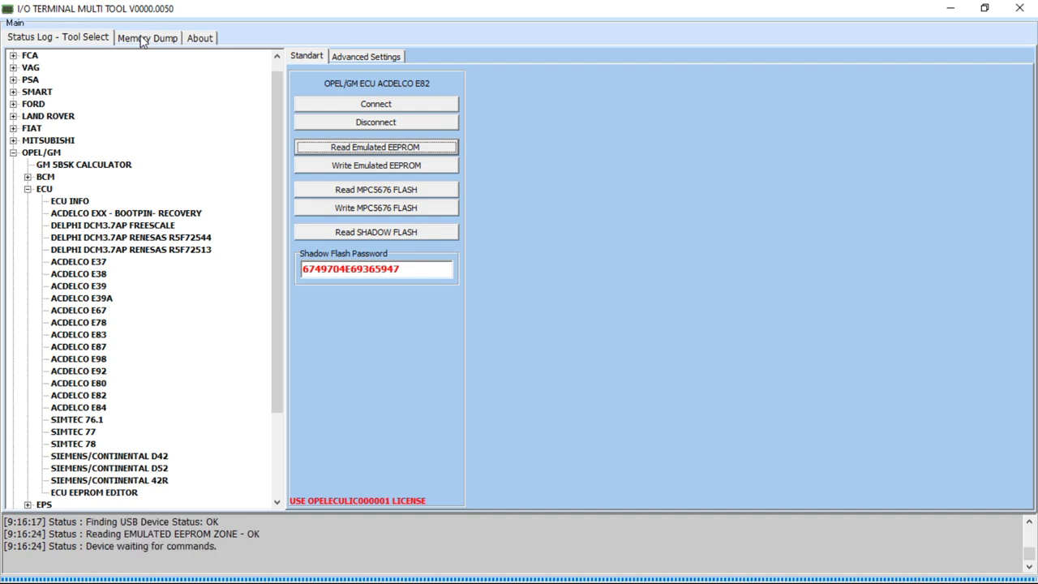
left_click(144, 41)
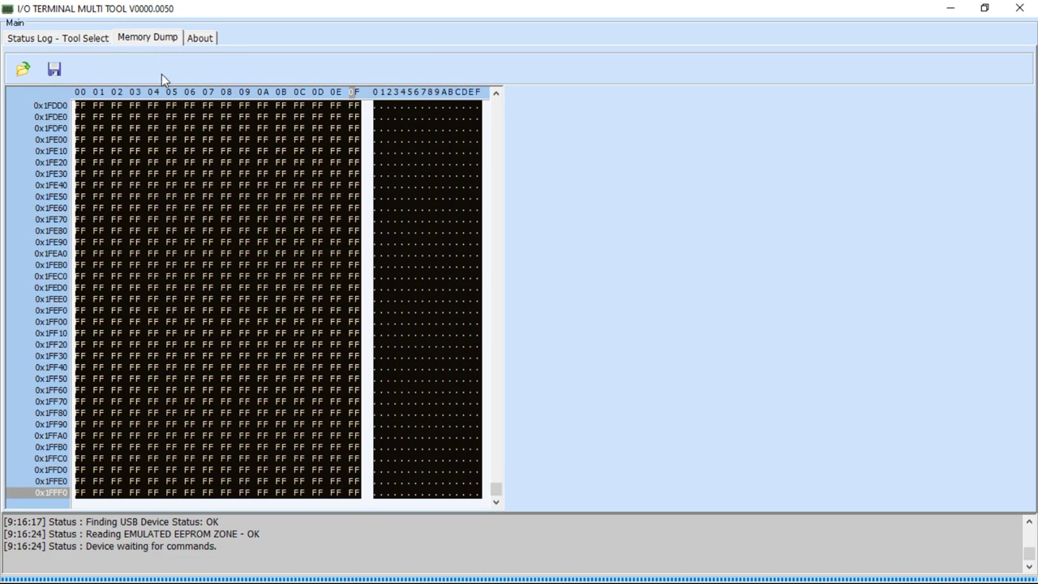
left_click_drag(493, 485, 493, 104)
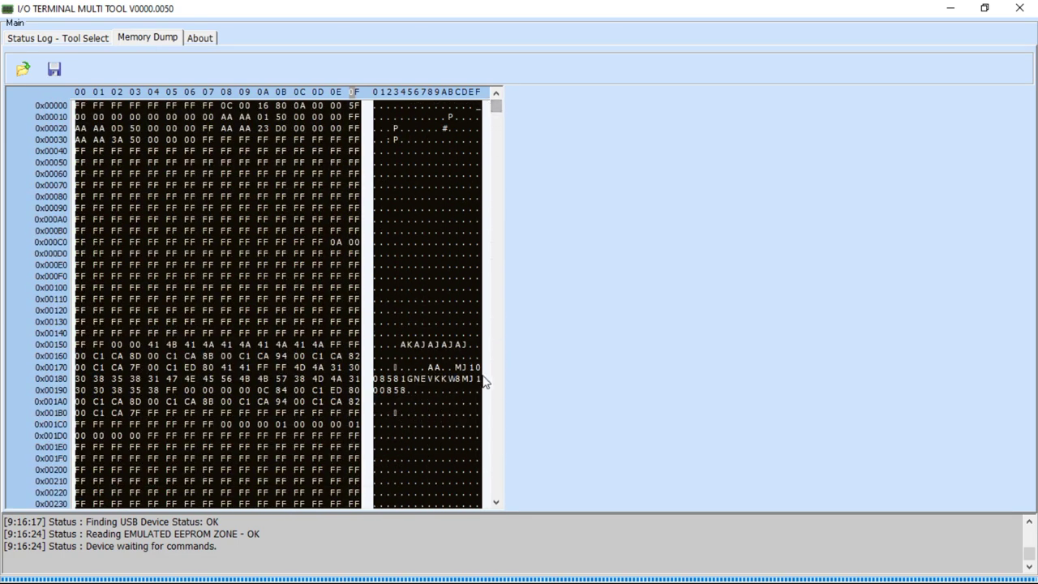
Step: Save the EEPROM dump as EEPROM_ORI .bin in the same folder
left_click(54, 69)
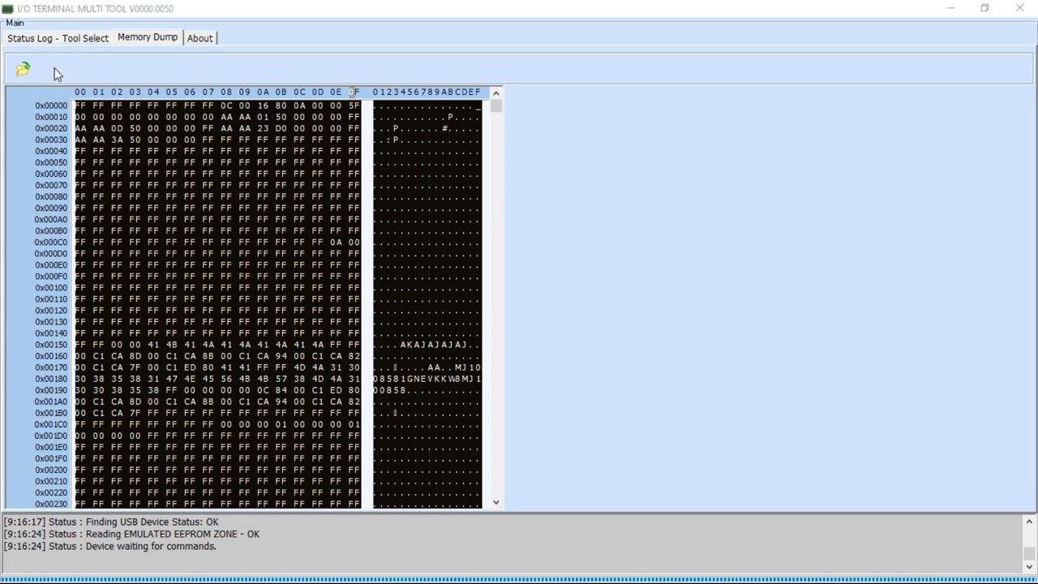
left_click(419, 318)
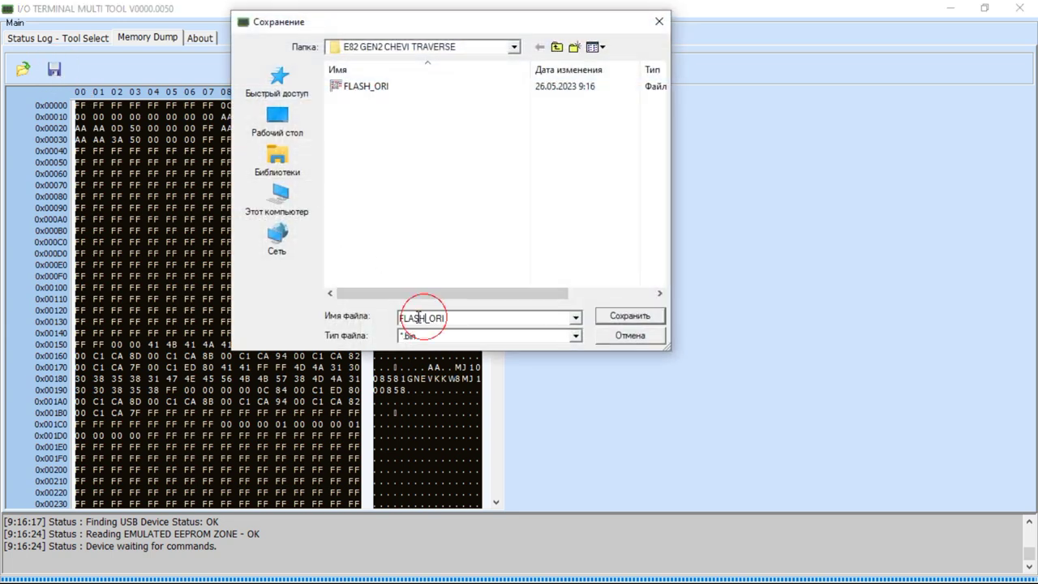
key("BackSpace")
key("BackSpace")
key("BackSpace")
key("BackSpace")
key("BackSpace")
type("EEPROM")
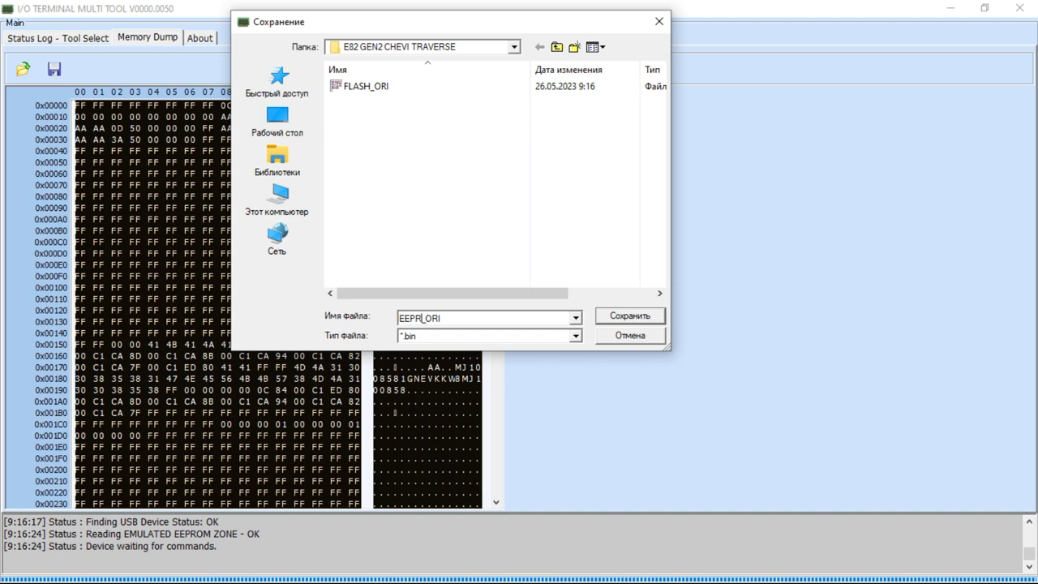
left_click(630, 316)
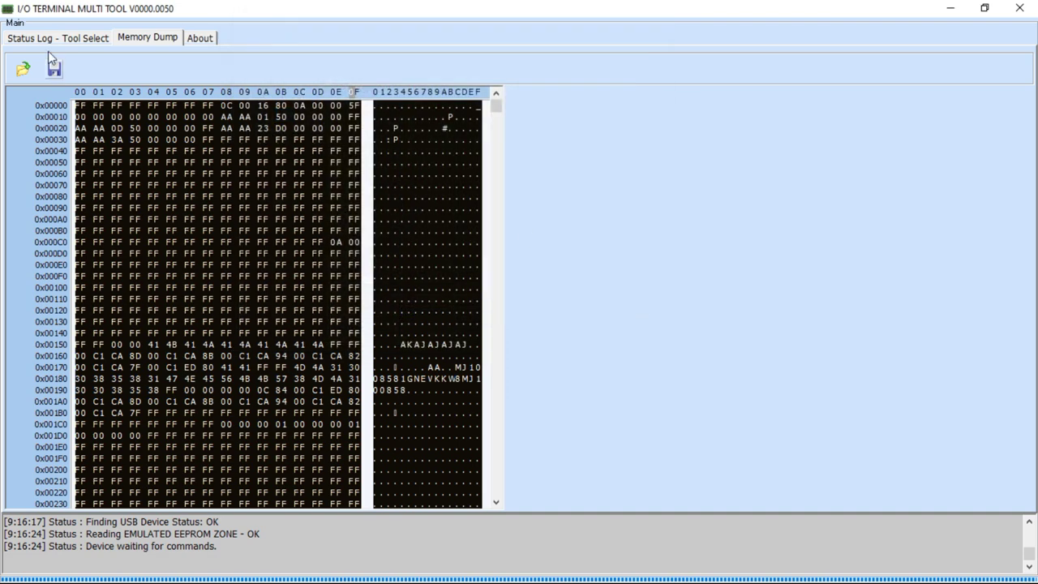
left_click(47, 39)
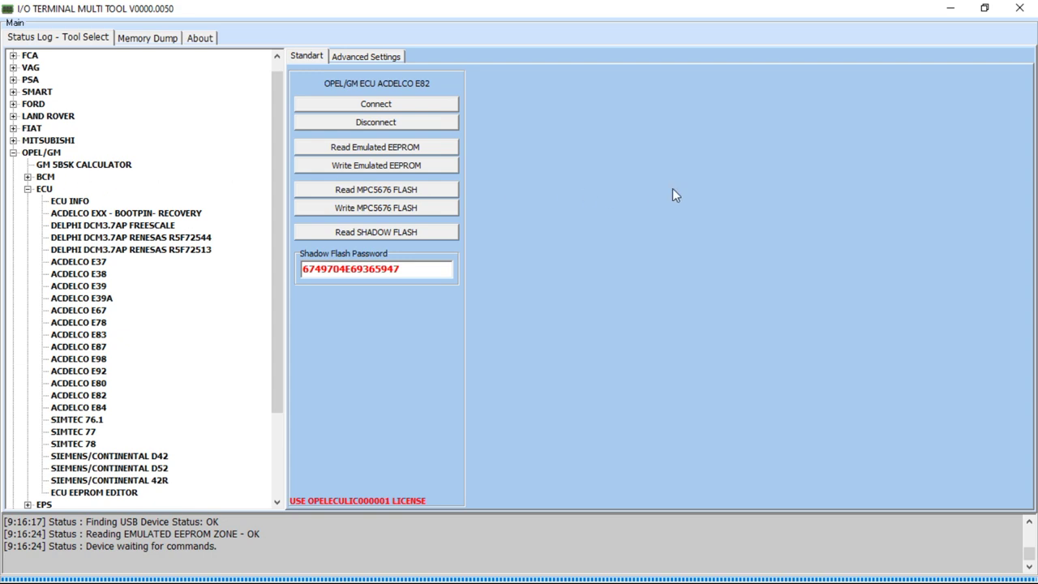
left_click(382, 58)
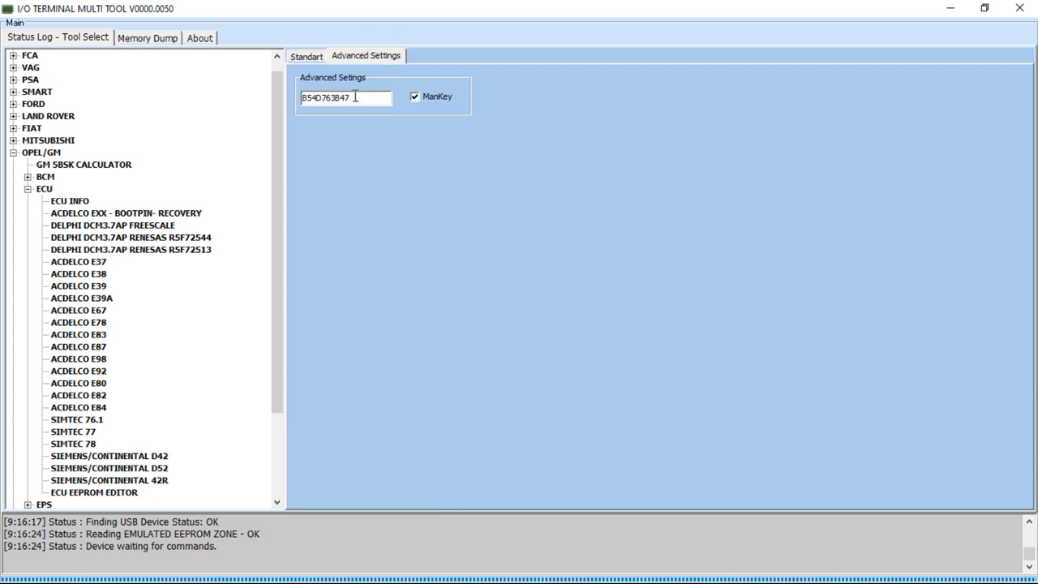
left_click(309, 58)
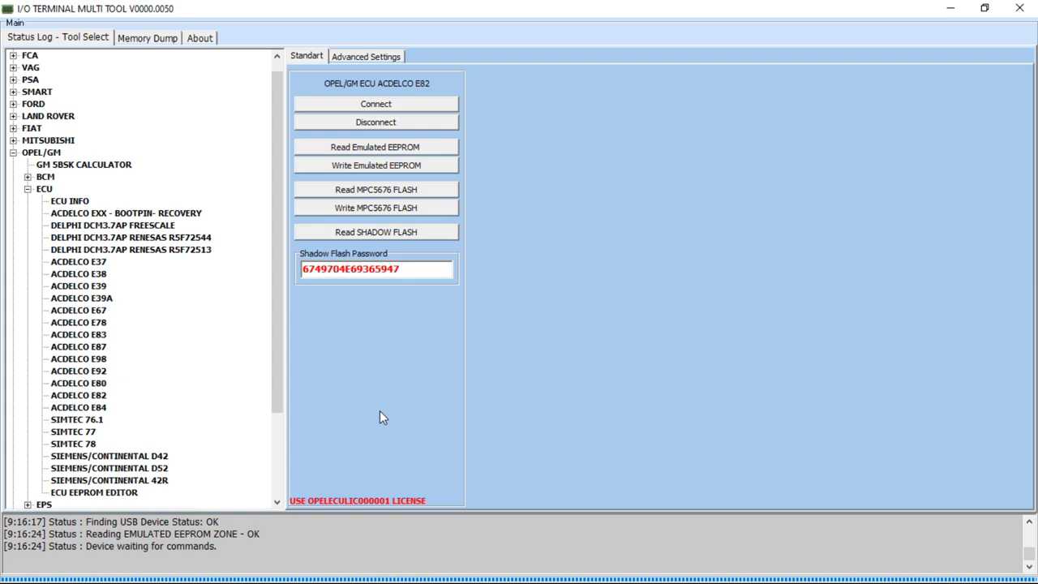
Step: Disconnect from the ECU and close I/O Terminal Multi Tool, confirming with Yes
left_click(378, 123)
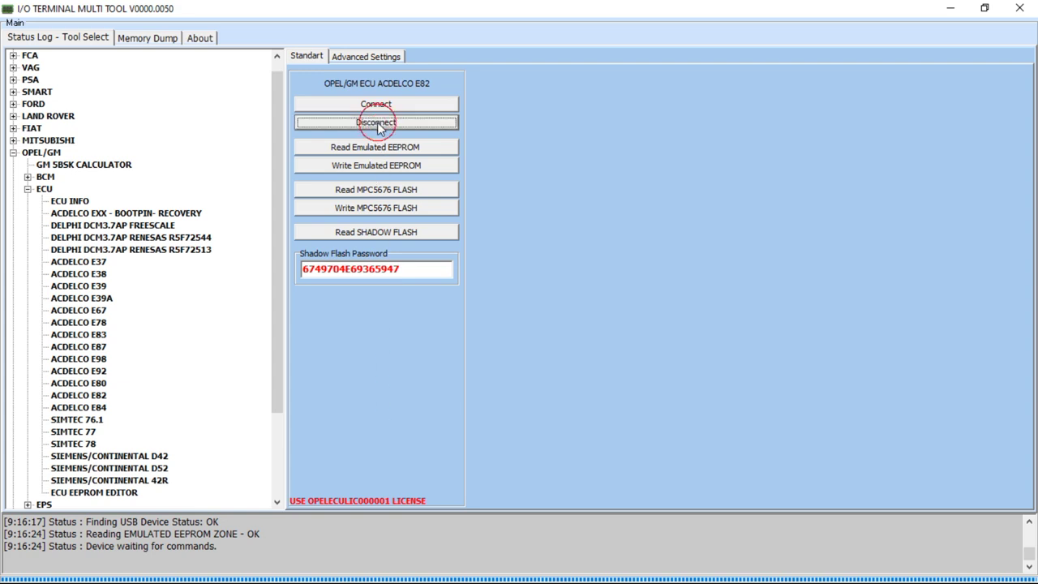
left_click_drag(87, 533, 265, 557)
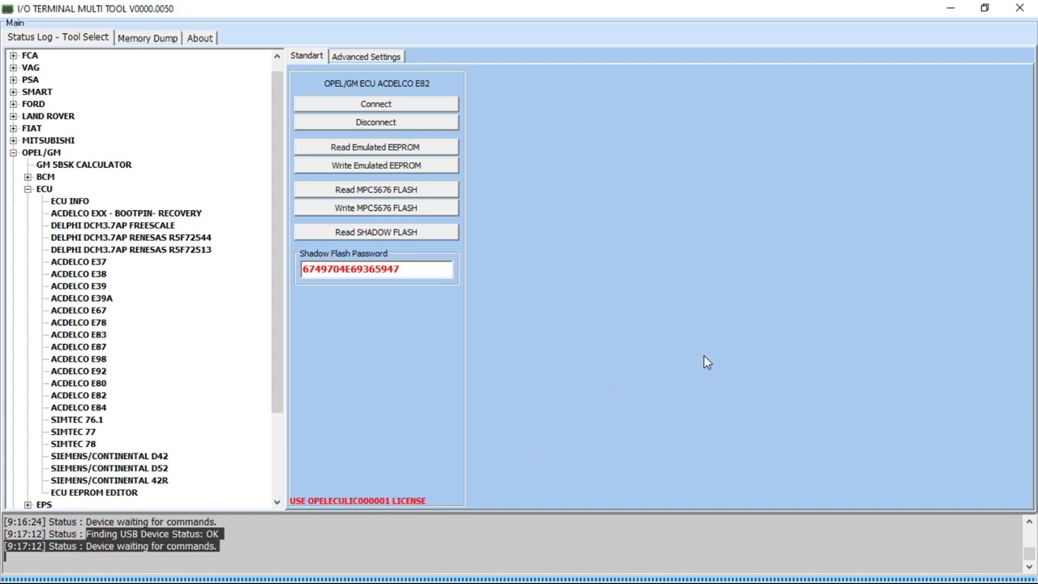
left_click(1019, 7)
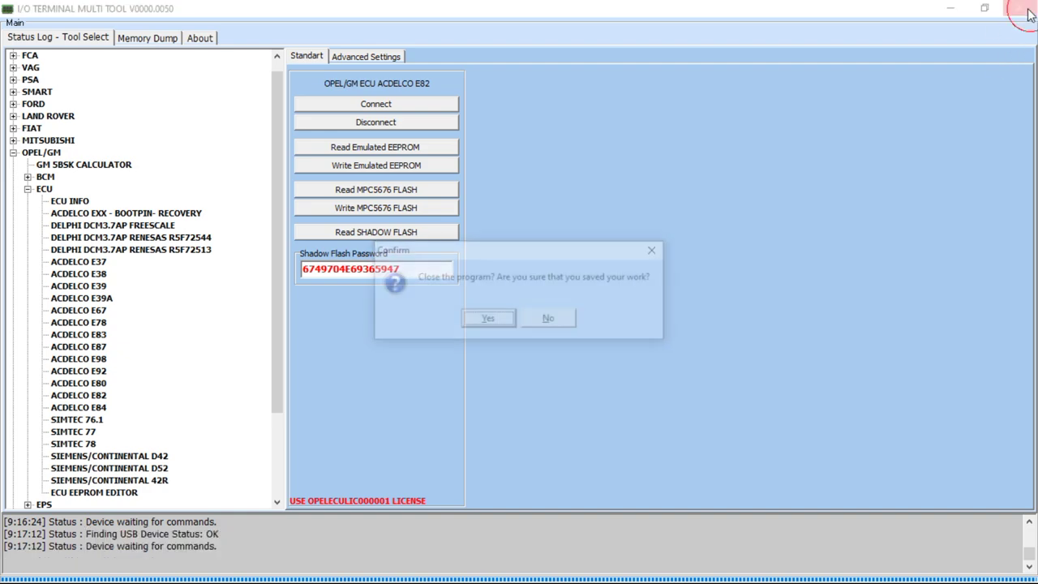
left_click(491, 320)
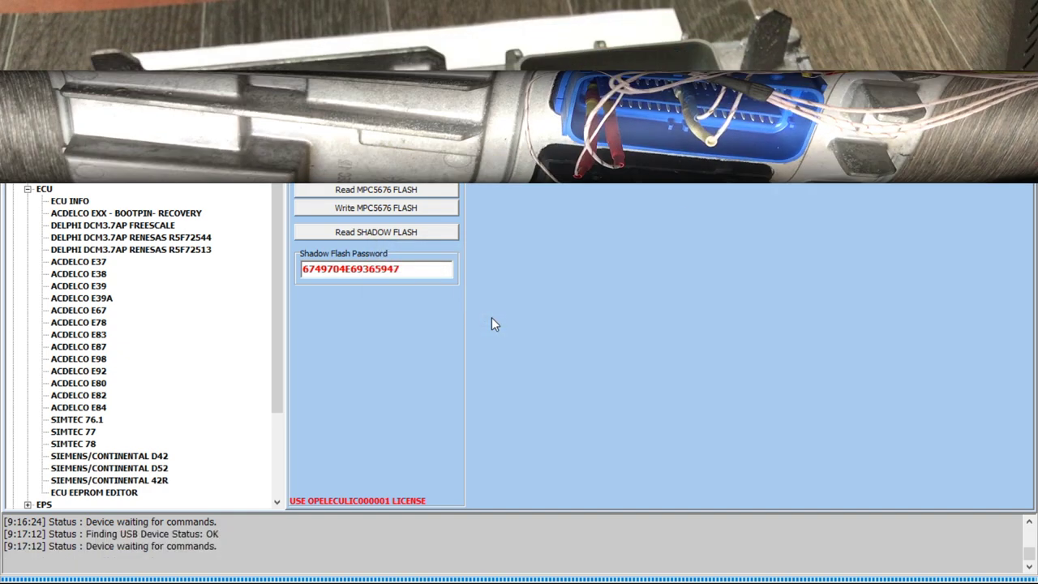